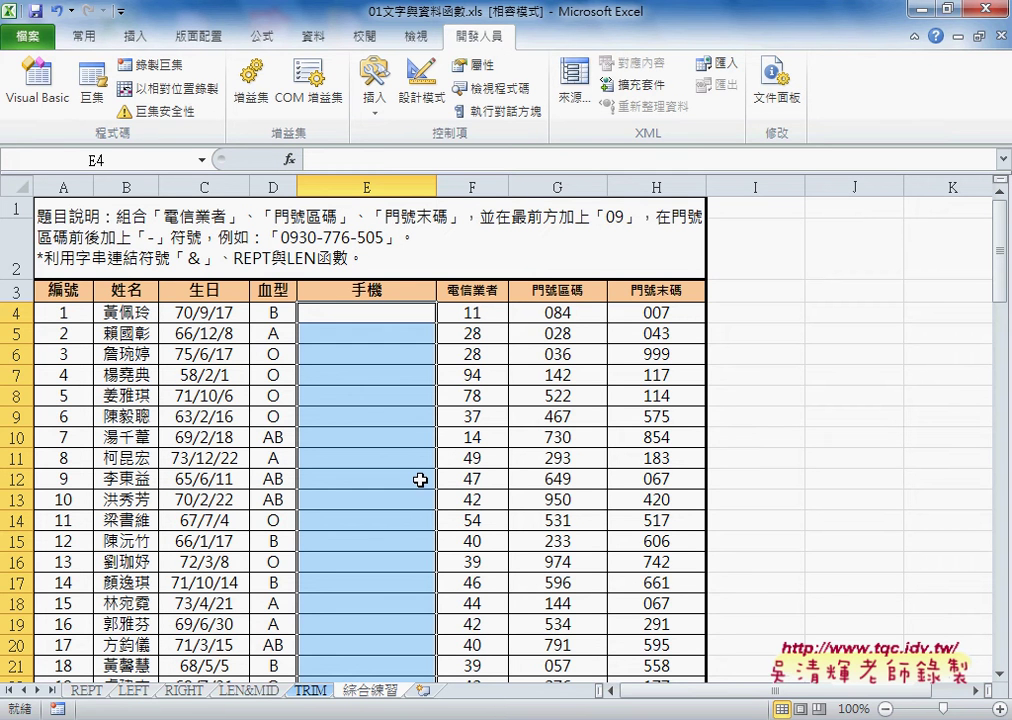
- Switch from Excel to the Chrome window showing the blog page of VBA code
key(alt+Tab)
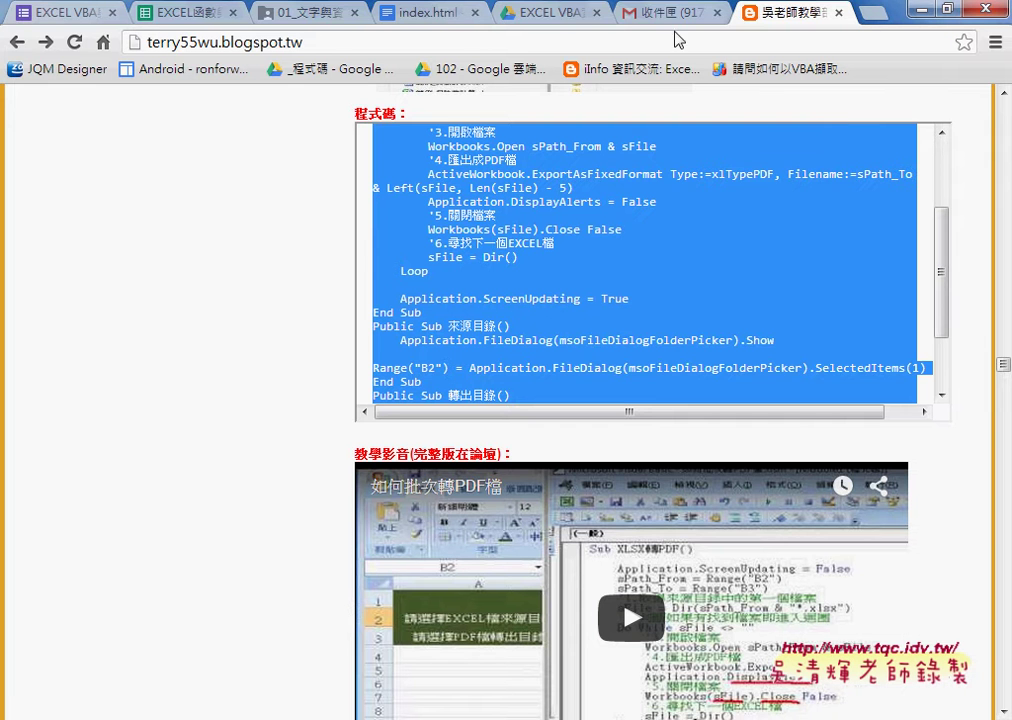
- In the Drive tab, open the 程式碼 folder and preview the index.html code file
click(282, 13)
click(968, 107)
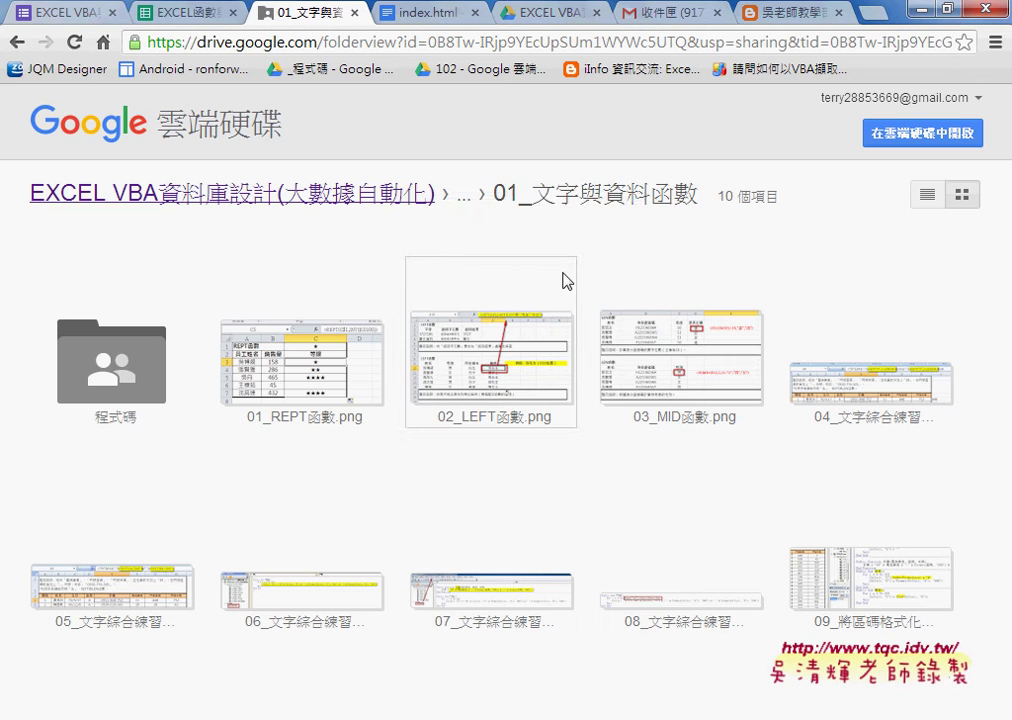
drag(493, 190, 694, 203)
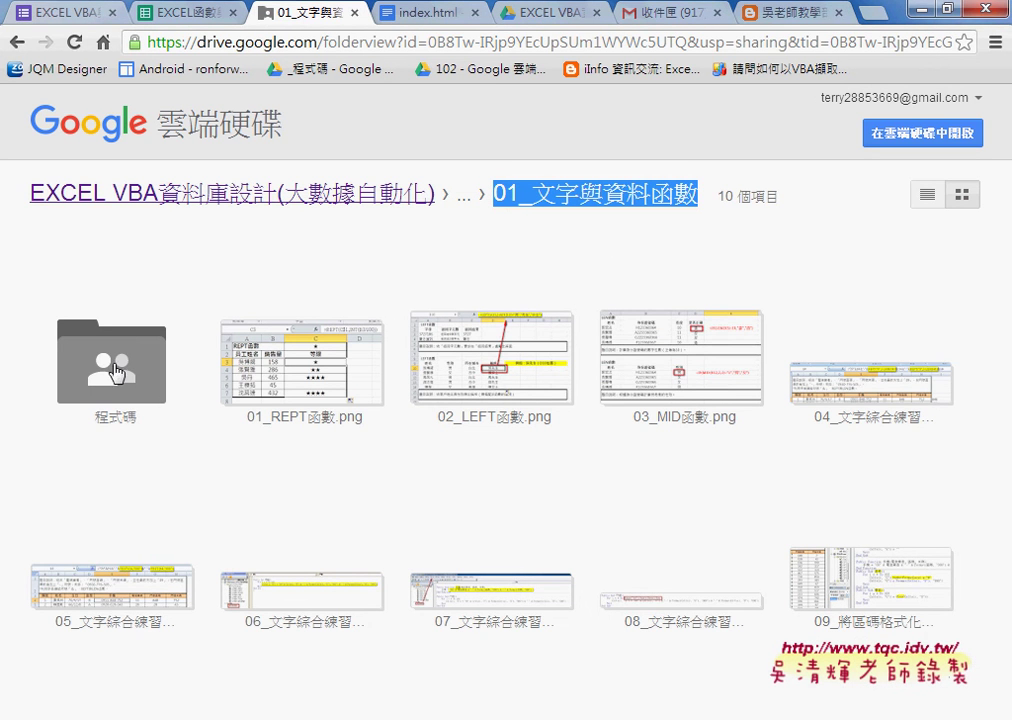
click(138, 390)
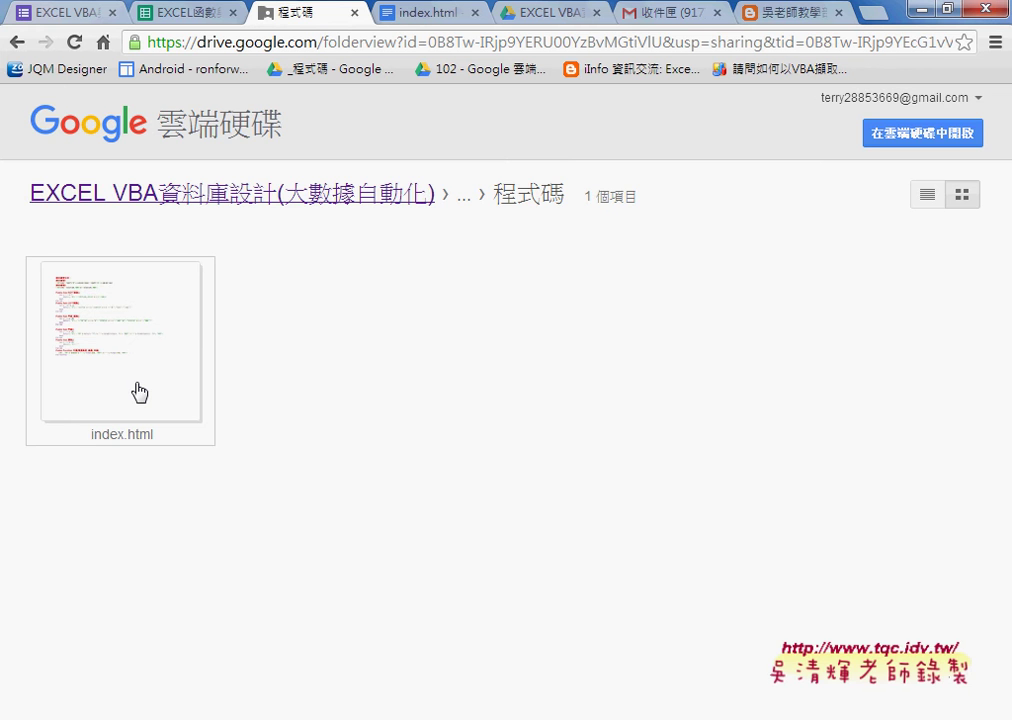
click(140, 392)
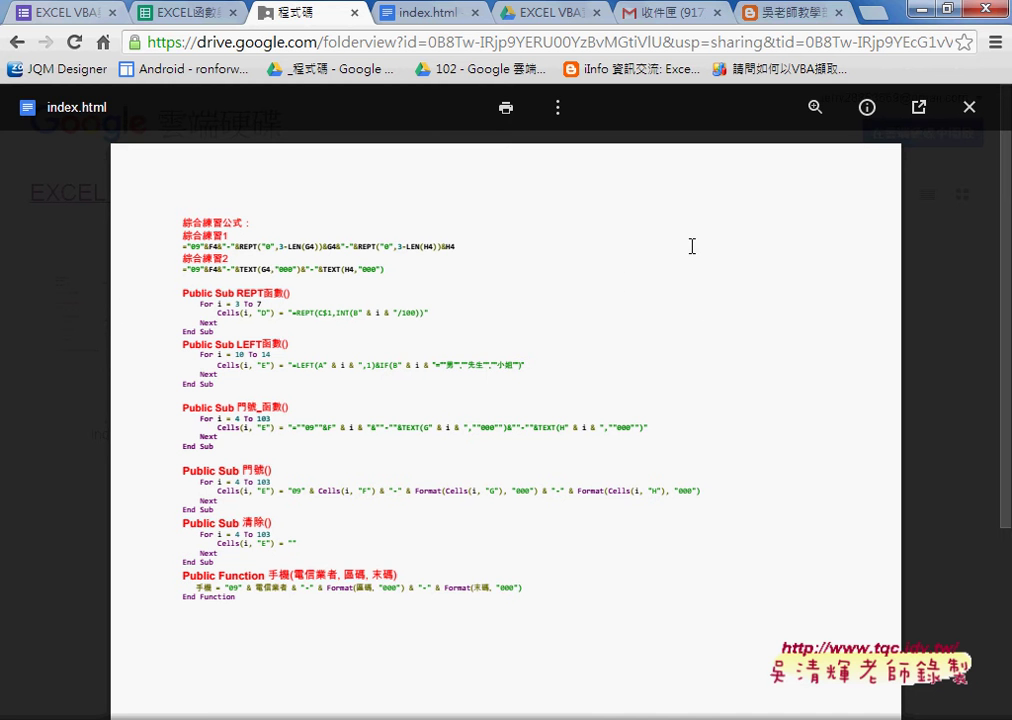
- Pop out the previewed index.html so it opens in Google Docs in a new tab
click(920, 106)
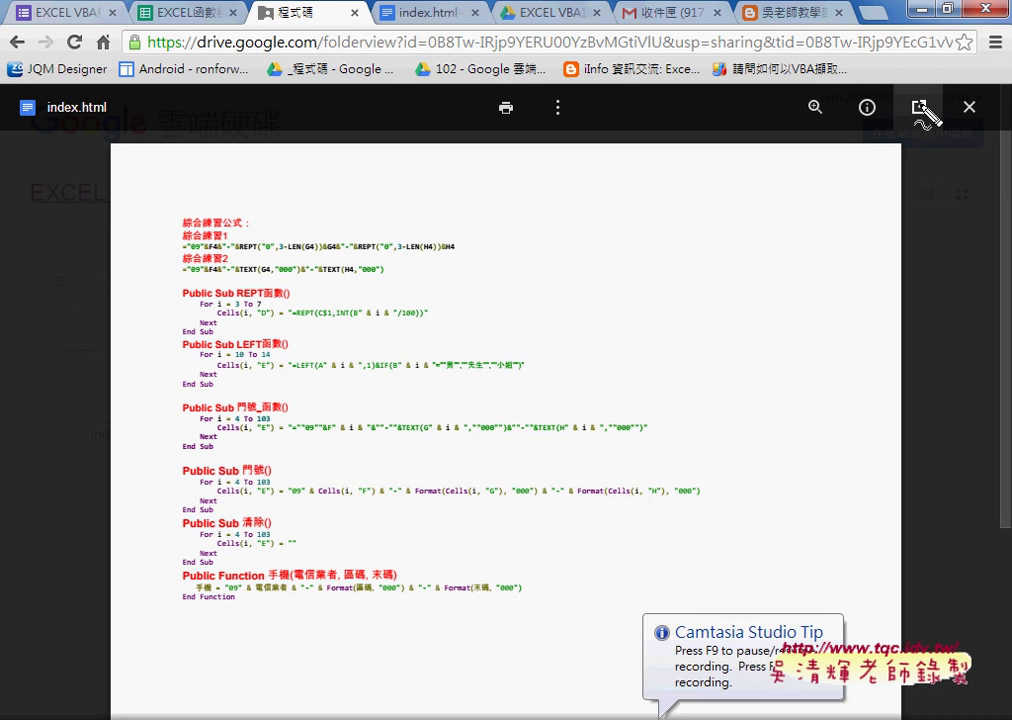
mouse_move(922, 135)
mouse_down()
mouse_move(931, 90)
mouse_move(931, 140)
mouse_up()
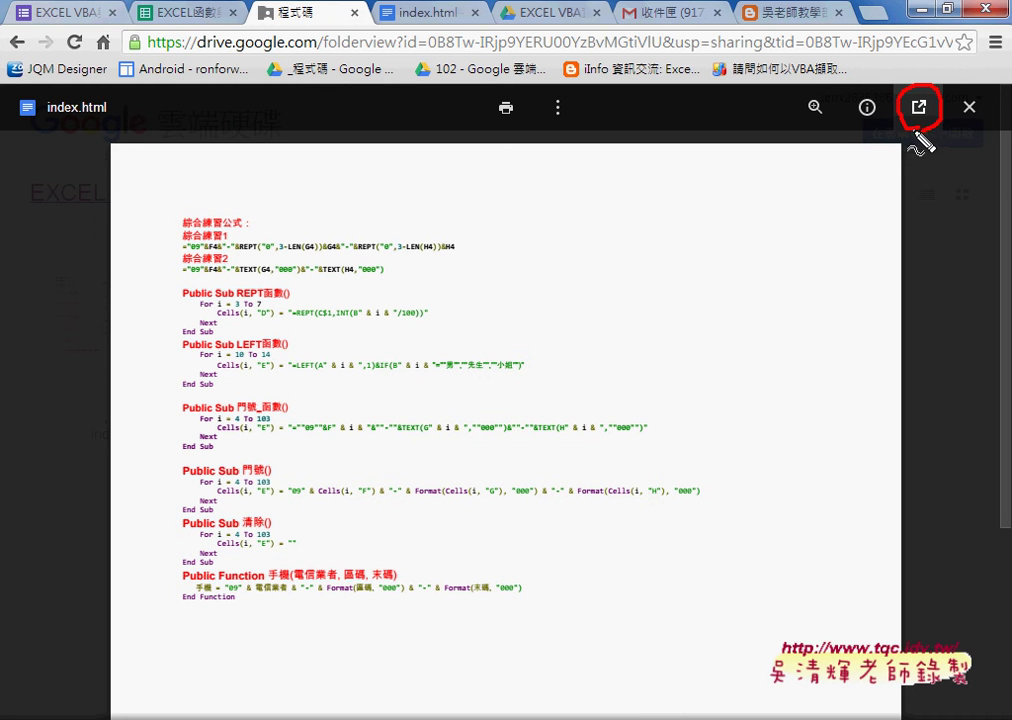
key(Escape)
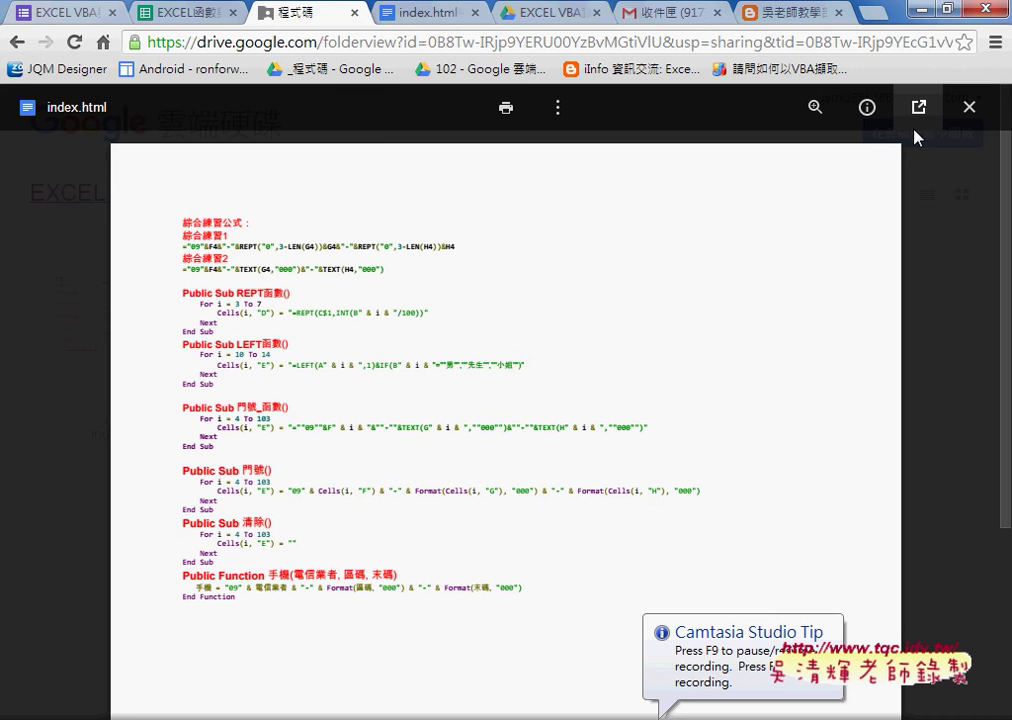
click(918, 106)
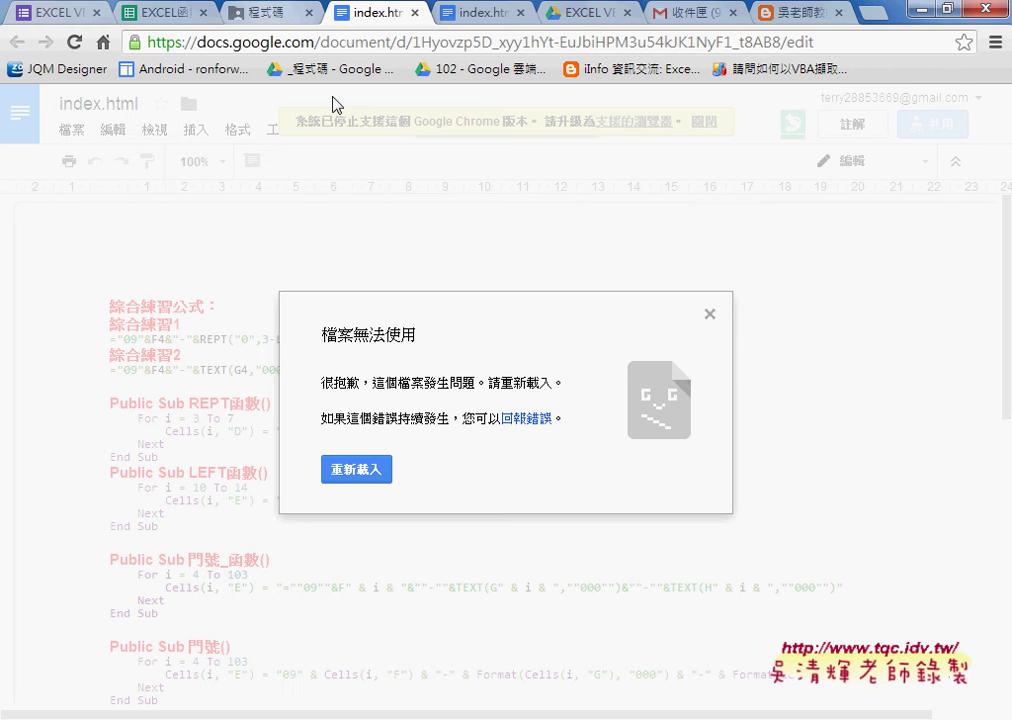
- Dismiss the 檔案無法使用 error and select the code from Public Sub 門號() through End Function
click(709, 314)
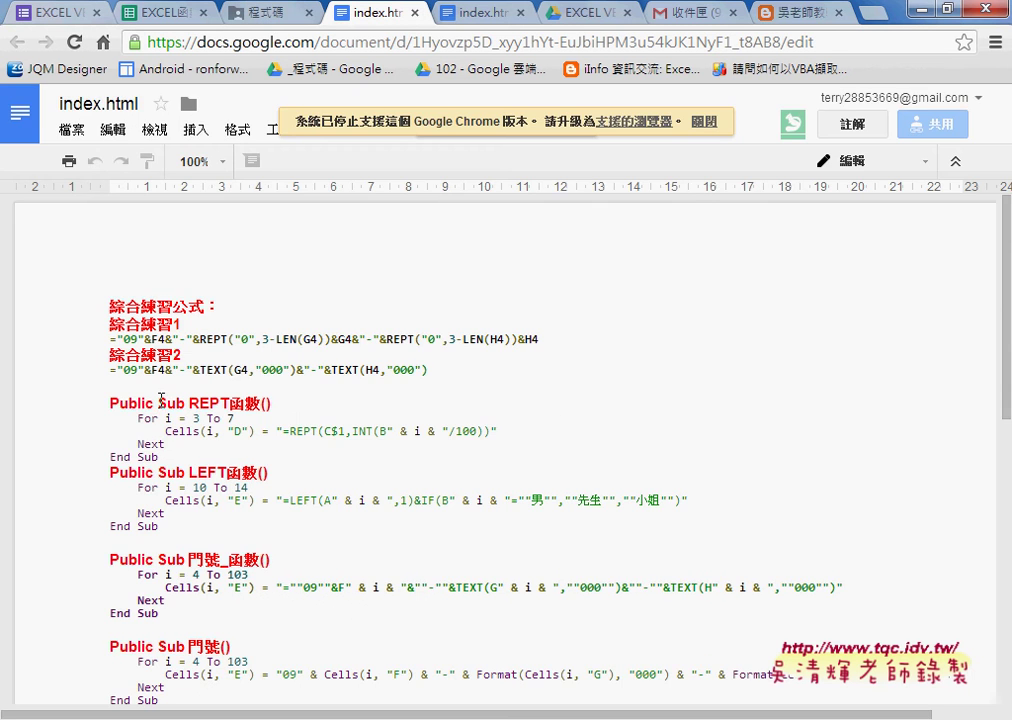
scroll(297, 401, down, 2)
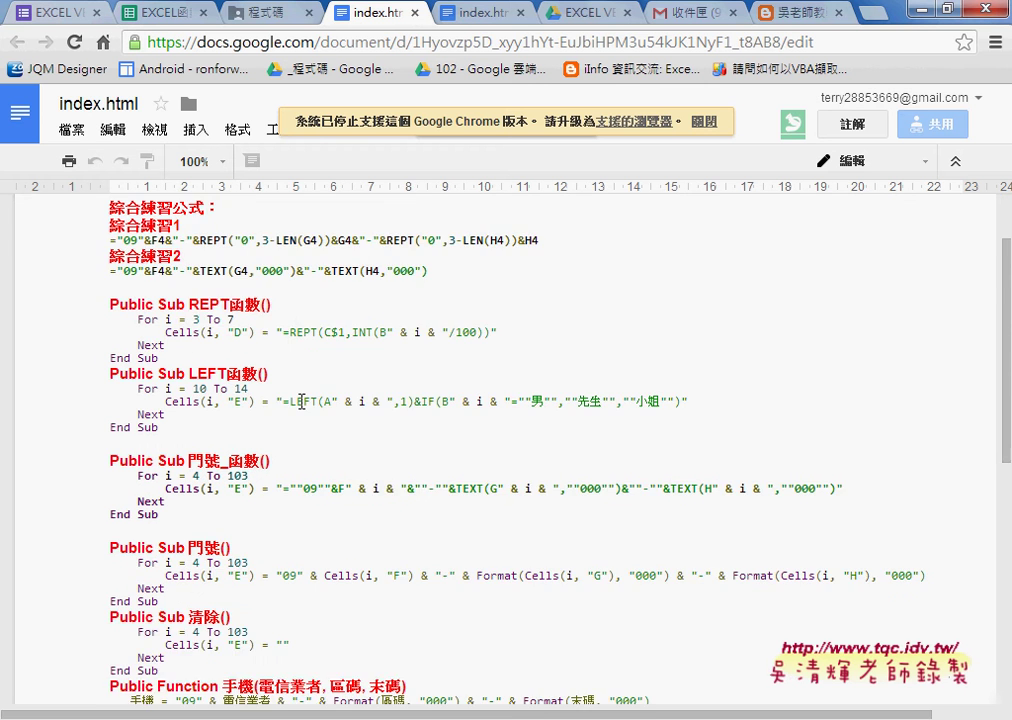
mouse_move(110, 362)
mouse_down()
mouse_move(190, 365)
mouse_move(224, 405)
mouse_up()
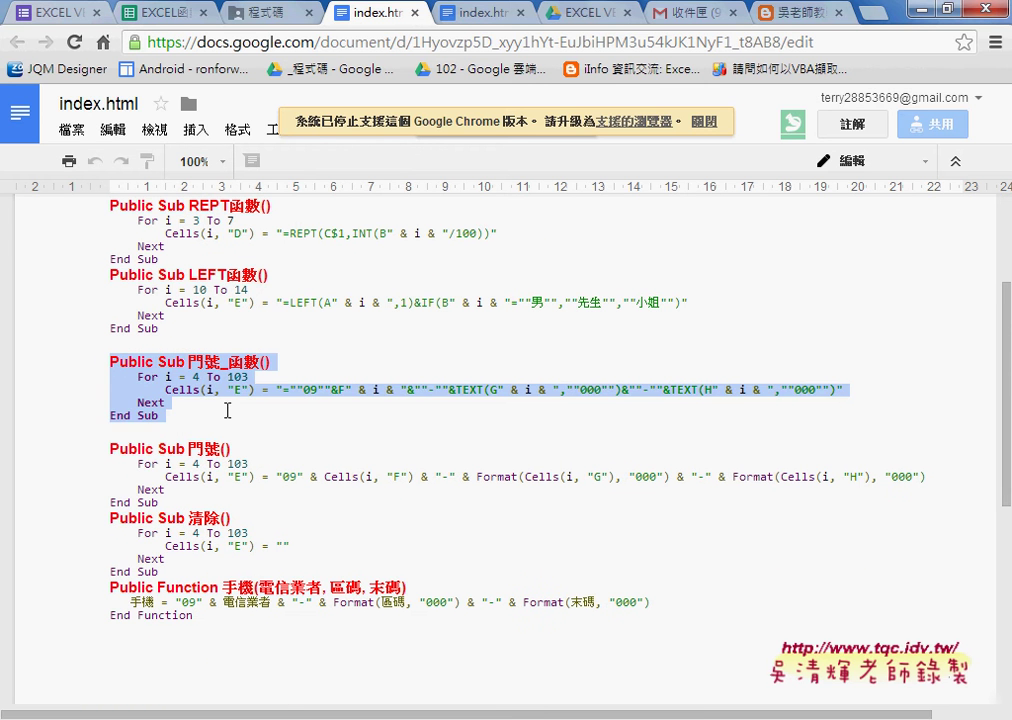
click(203, 405)
mouse_move(110, 362)
mouse_down()
mouse_move(256, 357)
mouse_move(215, 515)
mouse_up()
click(180, 486)
drag(112, 449, 208, 463)
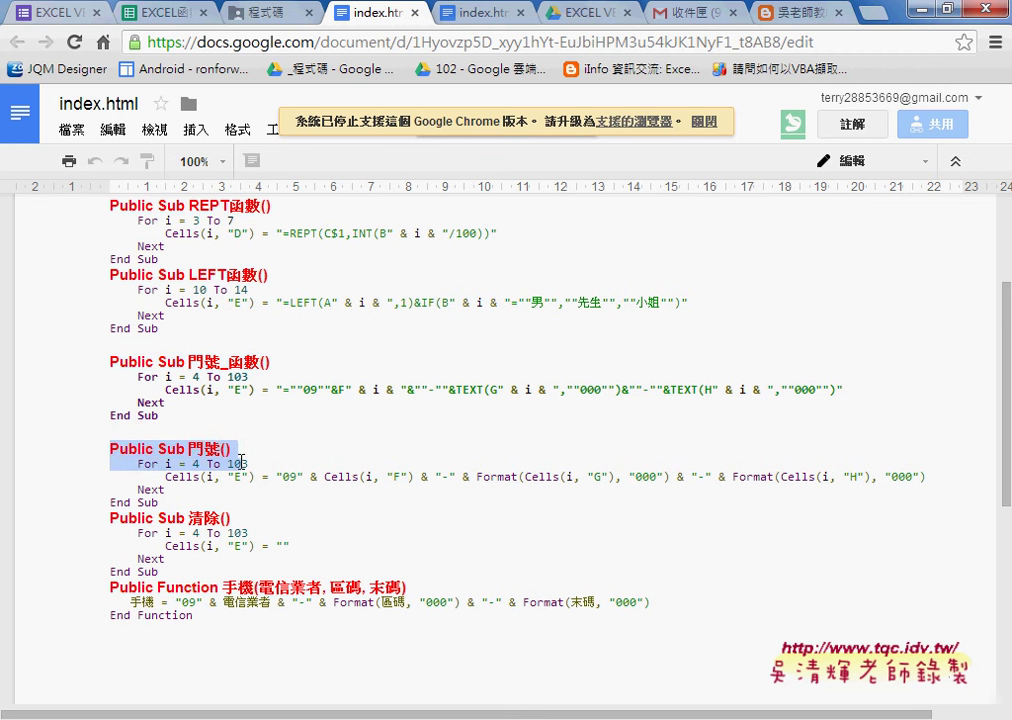
drag(195, 616, 101, 449)
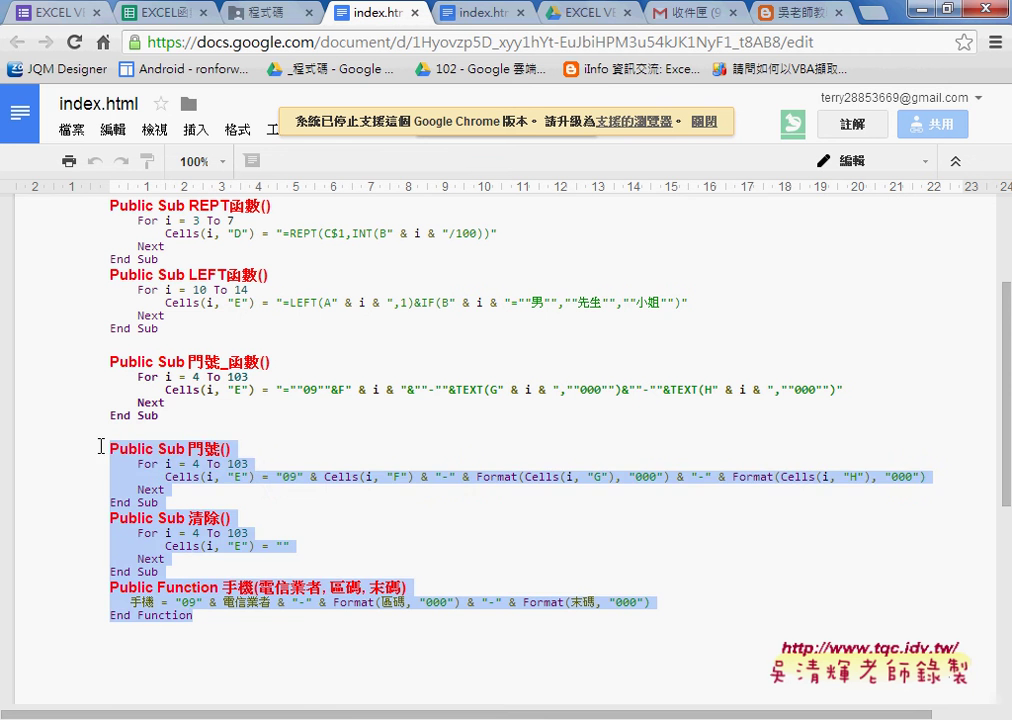
click(172, 452)
drag(205, 615, 99, 452)
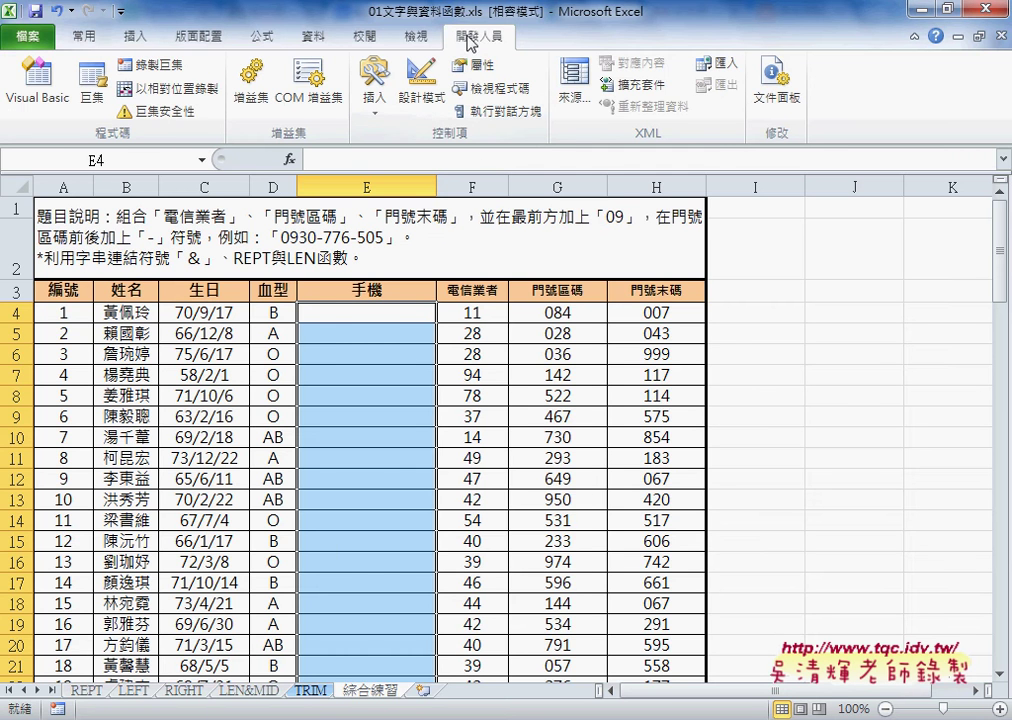
- Open the Visual Basic editor and tidy the Project Explorer to show the 01文字與資料函數.xls project
click(37, 110)
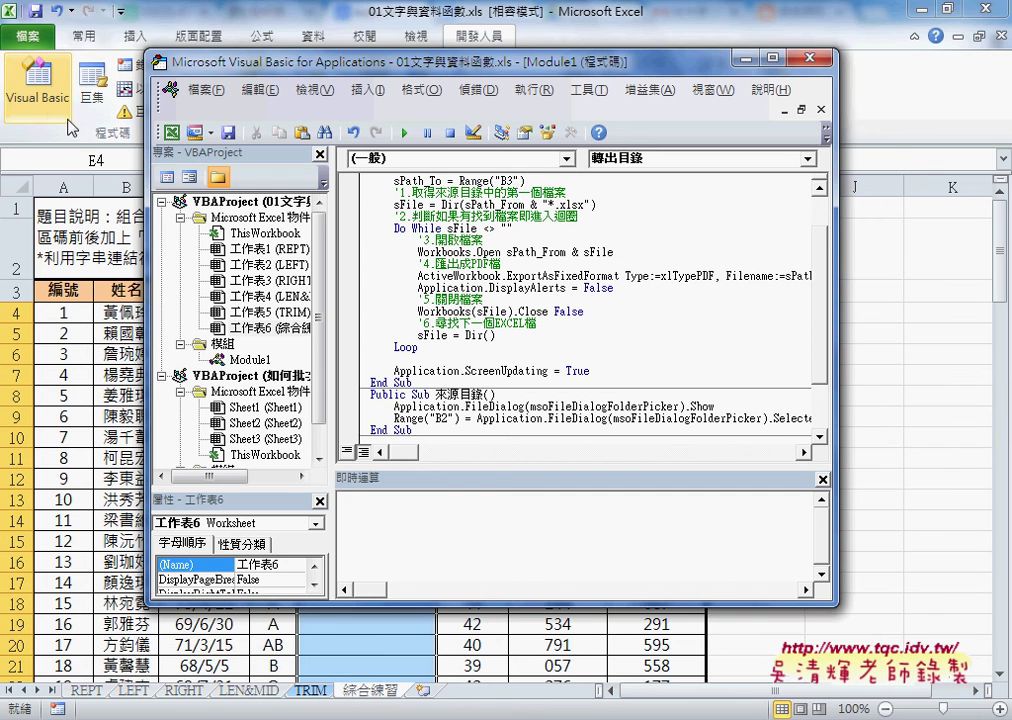
click(821, 111)
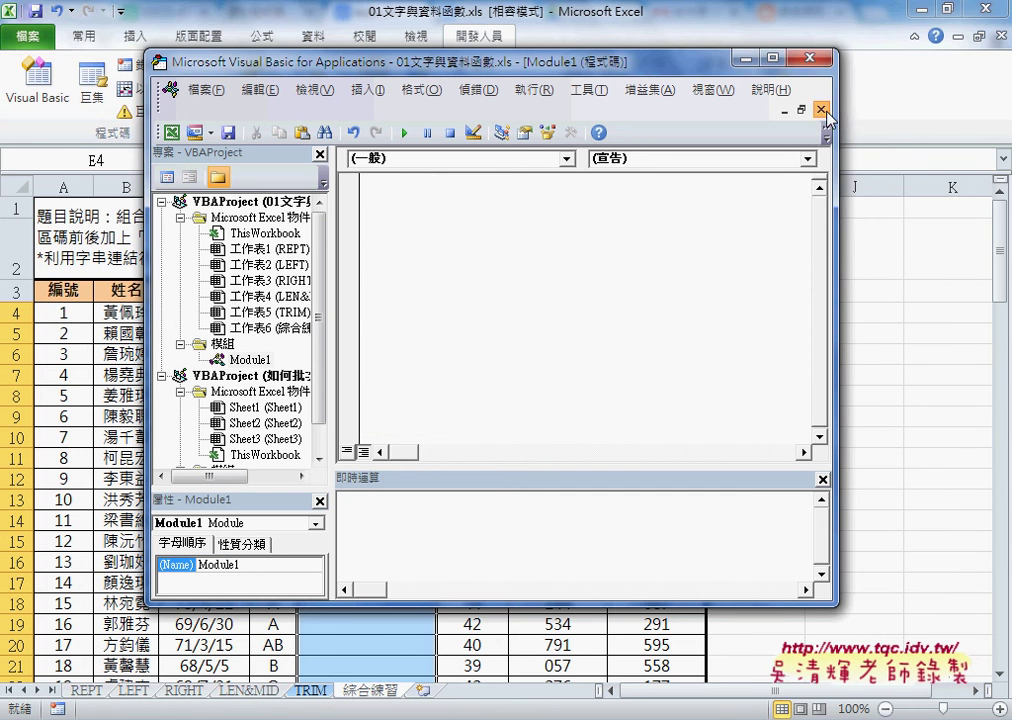
click(821, 110)
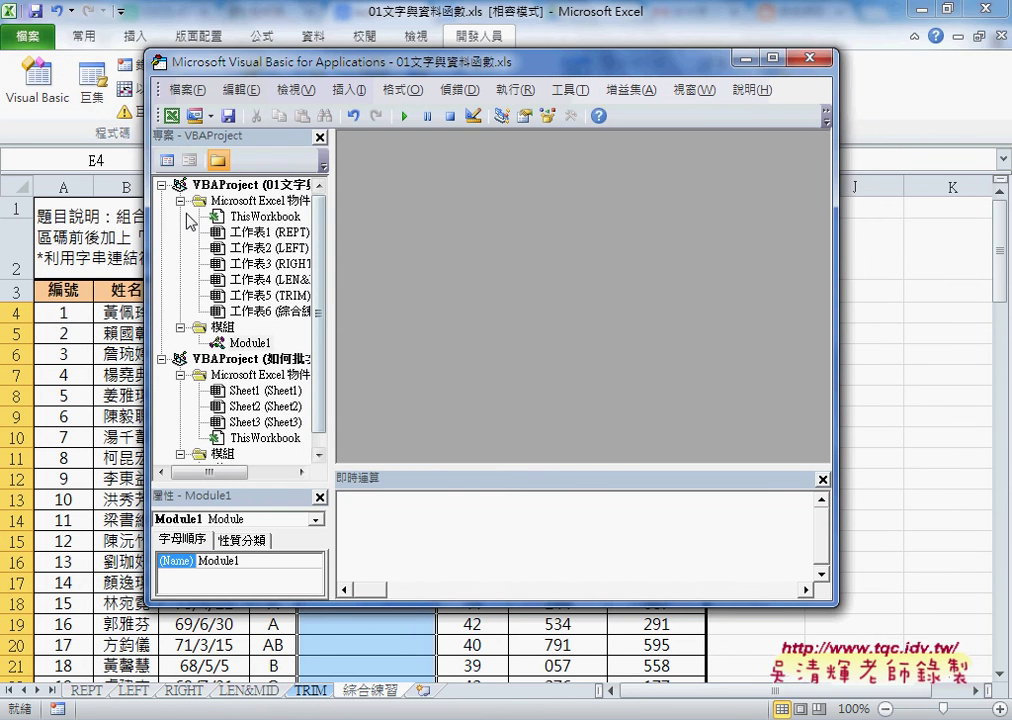
click(161, 185)
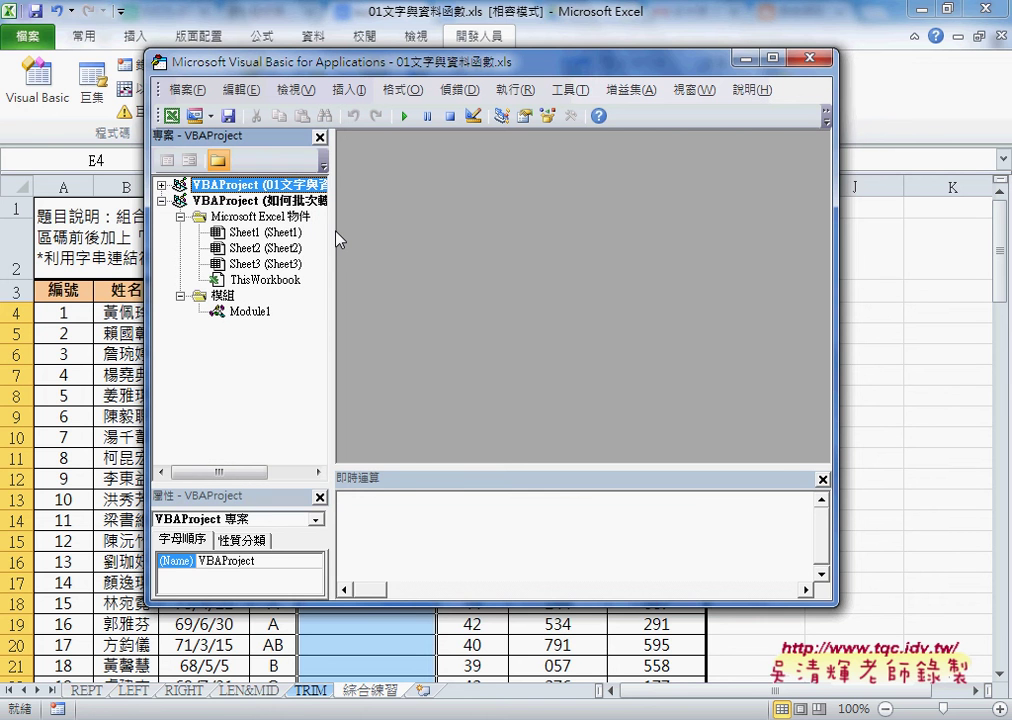
drag(330, 228, 404, 228)
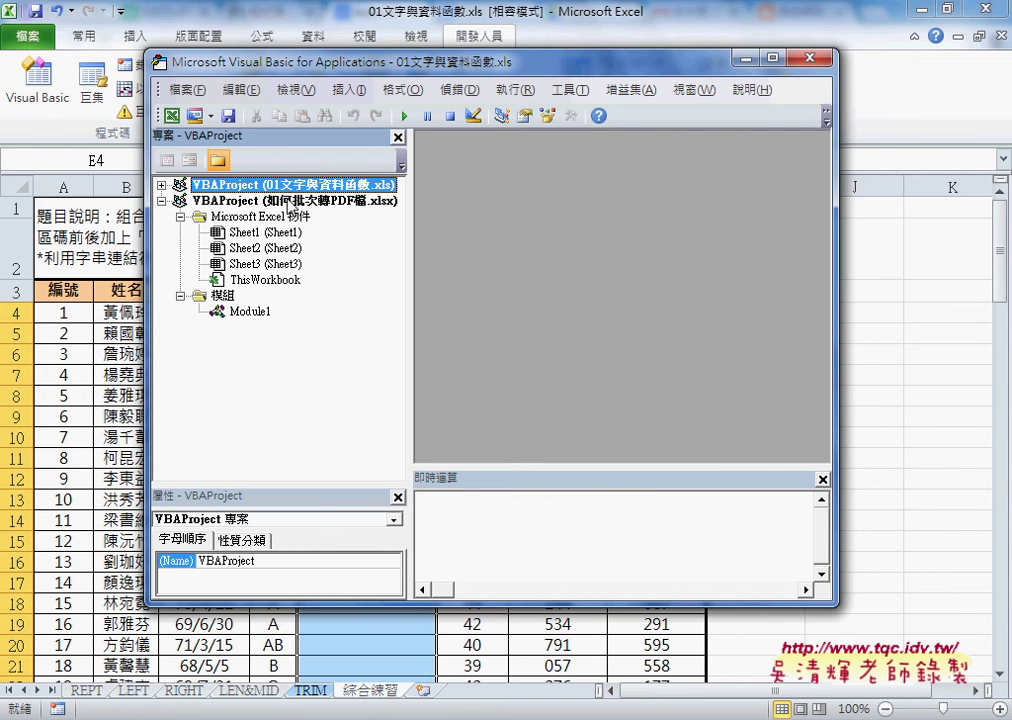
click(161, 201)
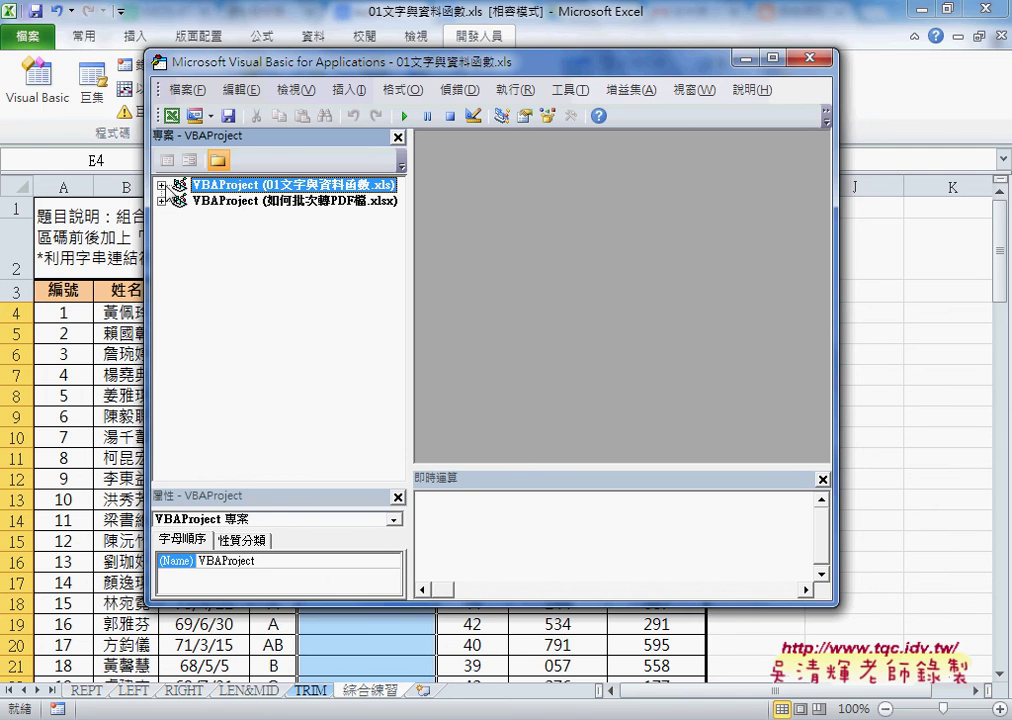
click(161, 185)
- Remove Module1 from the 01文字與資料函數.xls project, answering 否 to exporting it
click(245, 343)
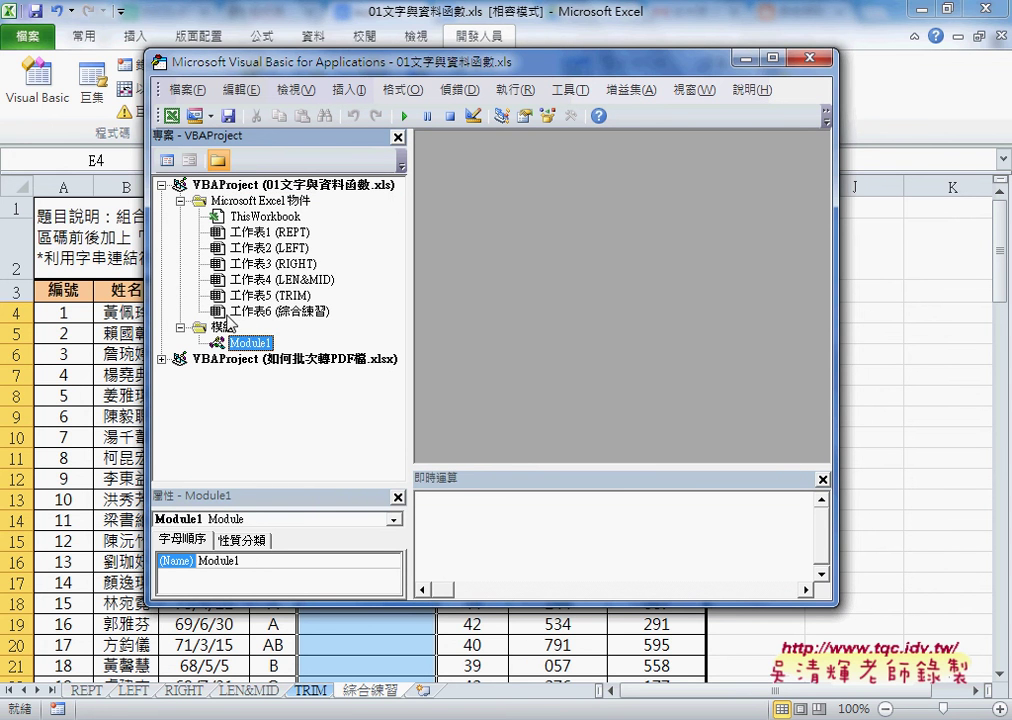
right_click(250, 342)
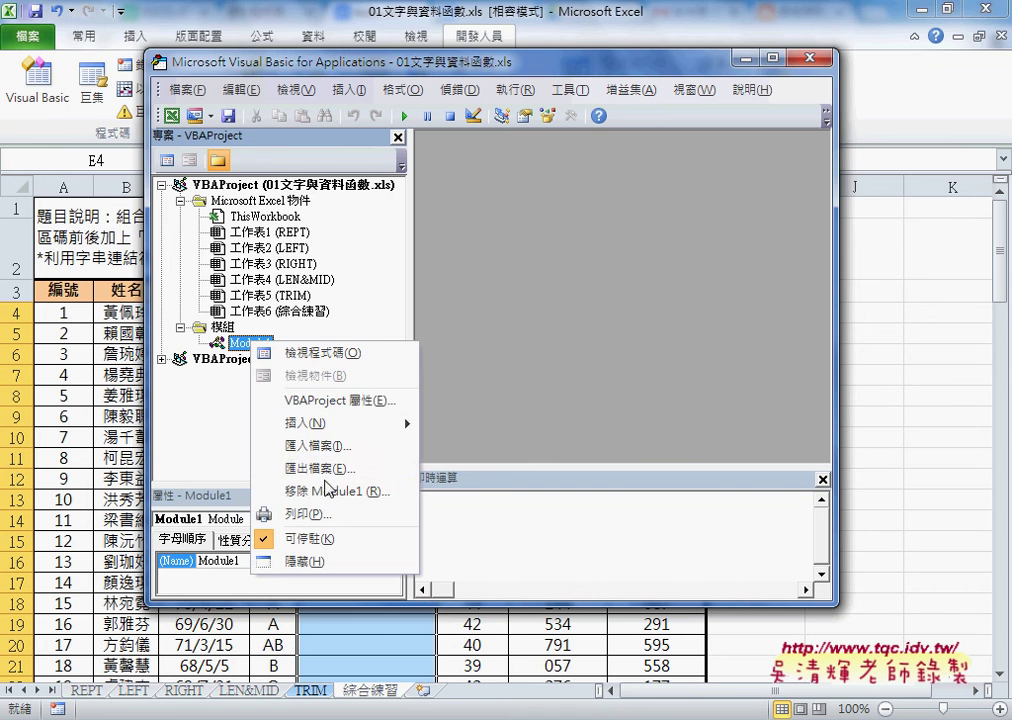
click(330, 491)
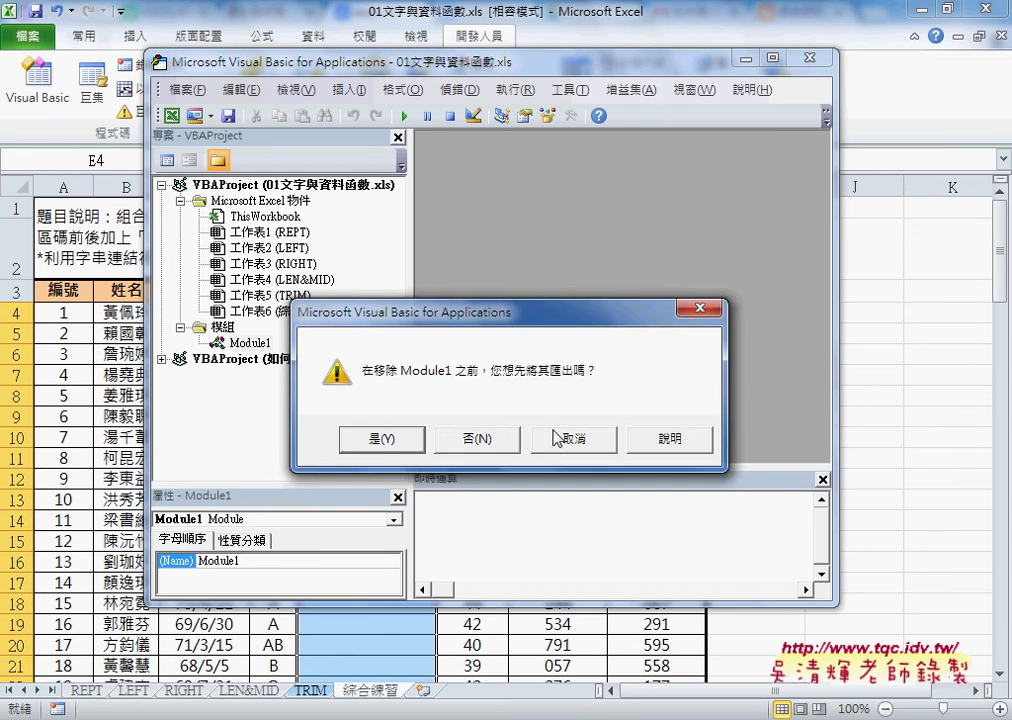
click(508, 441)
click(275, 312)
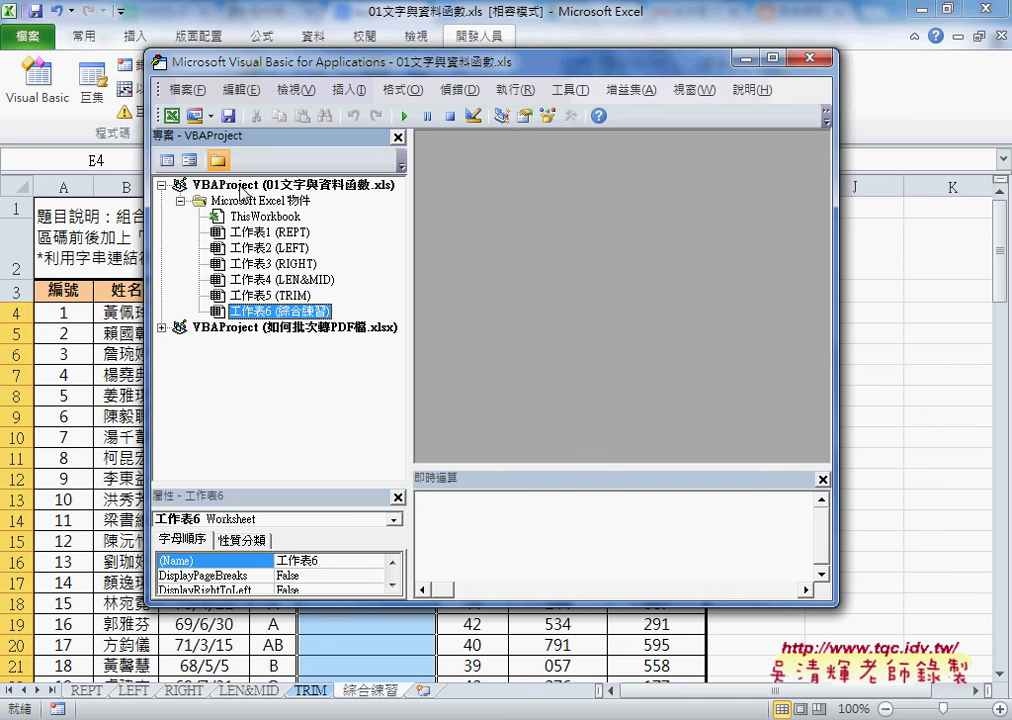
- Insert a new module (插入 > 模組) into the 01文字與資料函數.xls project
click(241, 186)
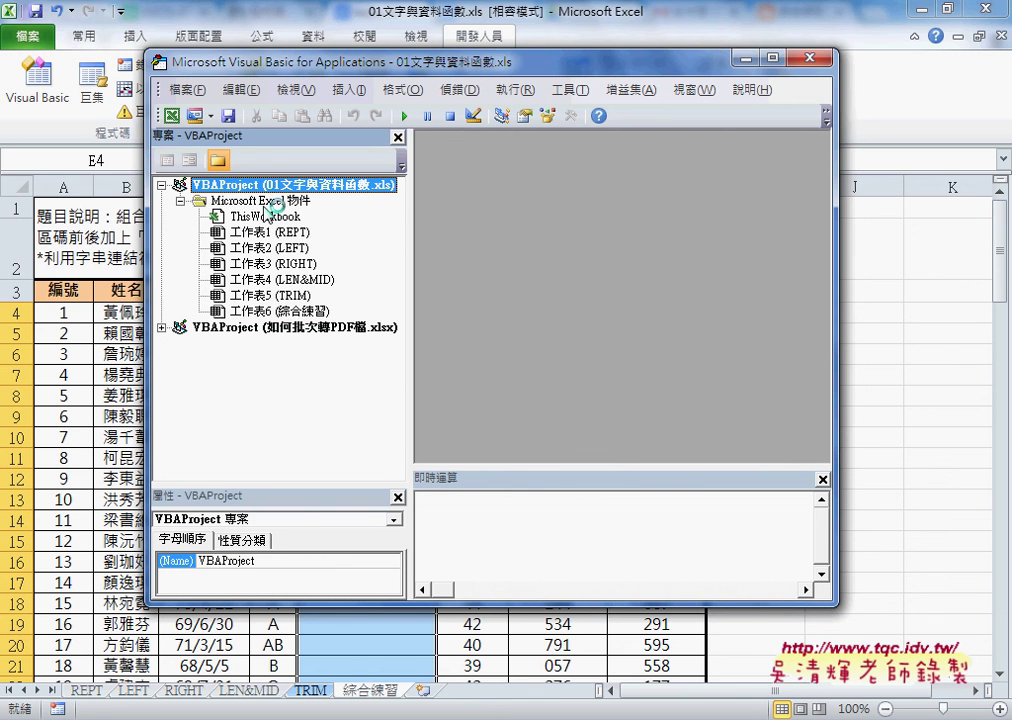
right_click(262, 201)
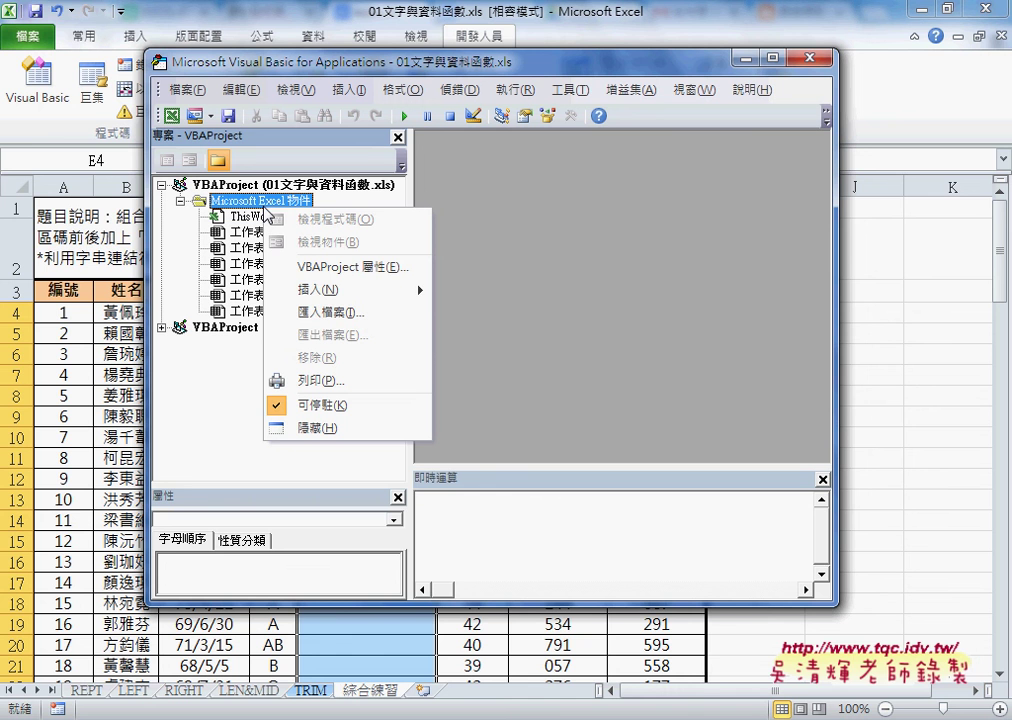
mouse_move(410, 291)
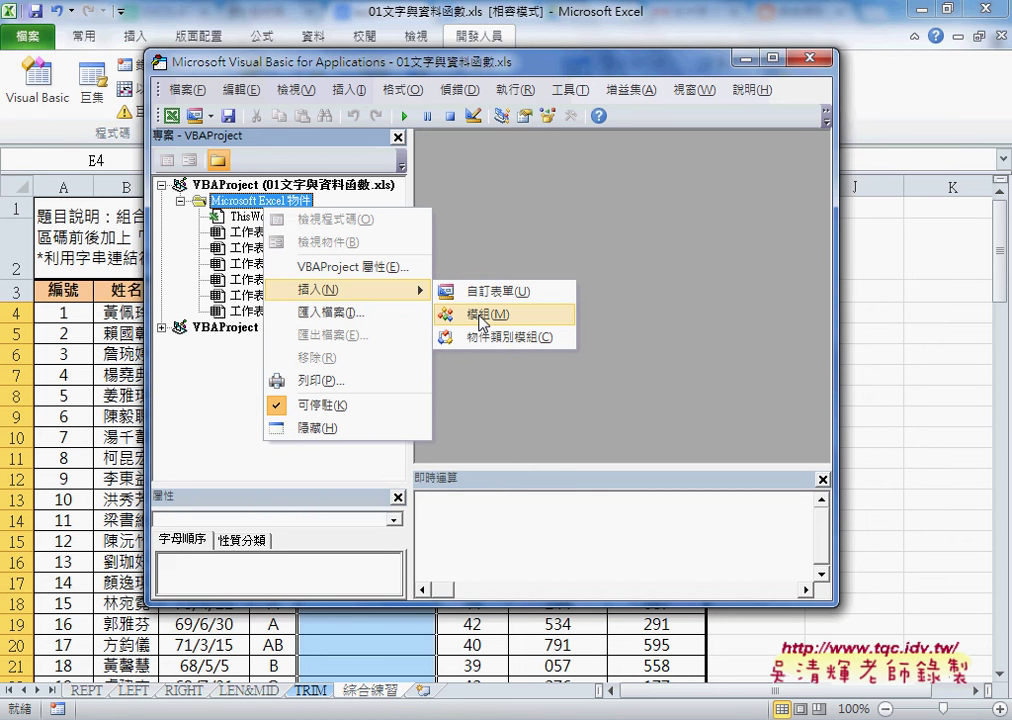
click(484, 316)
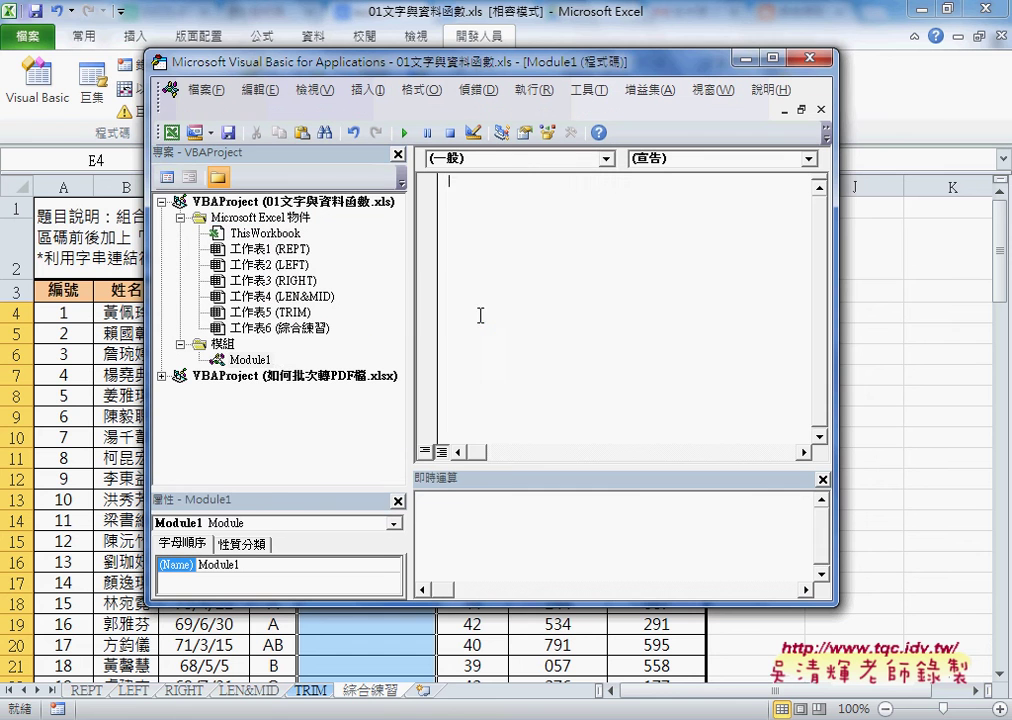
click(252, 360)
- Paste the 門號 and 清除 subs and the 手機 function into Module1's code window
click(466, 257)
key(ctrl+v)
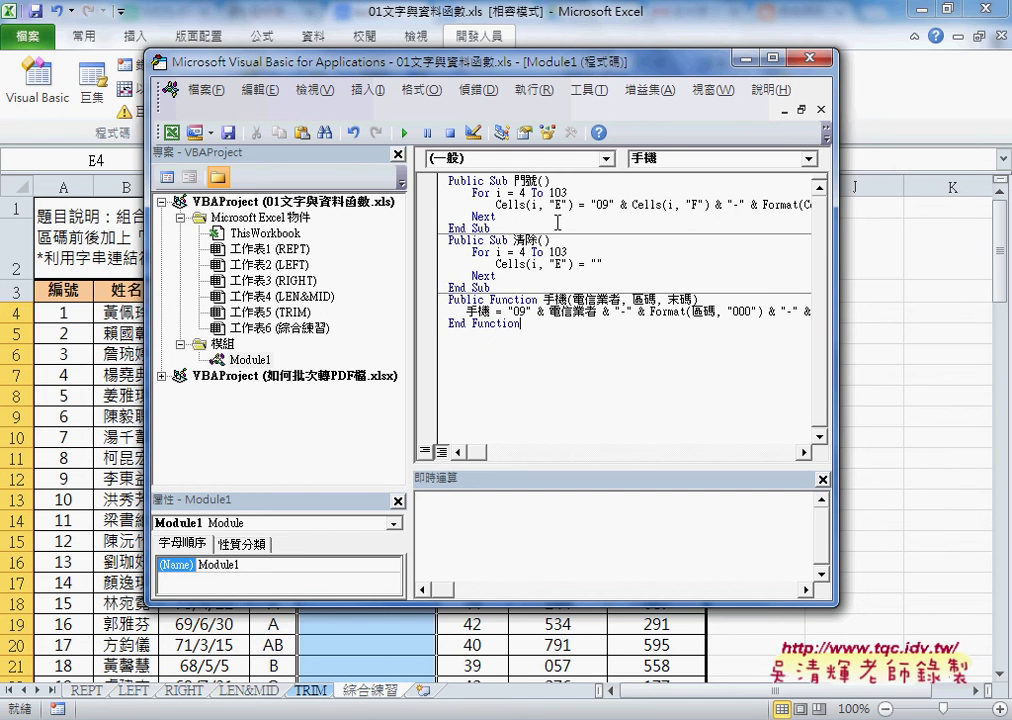
double_click(525, 181)
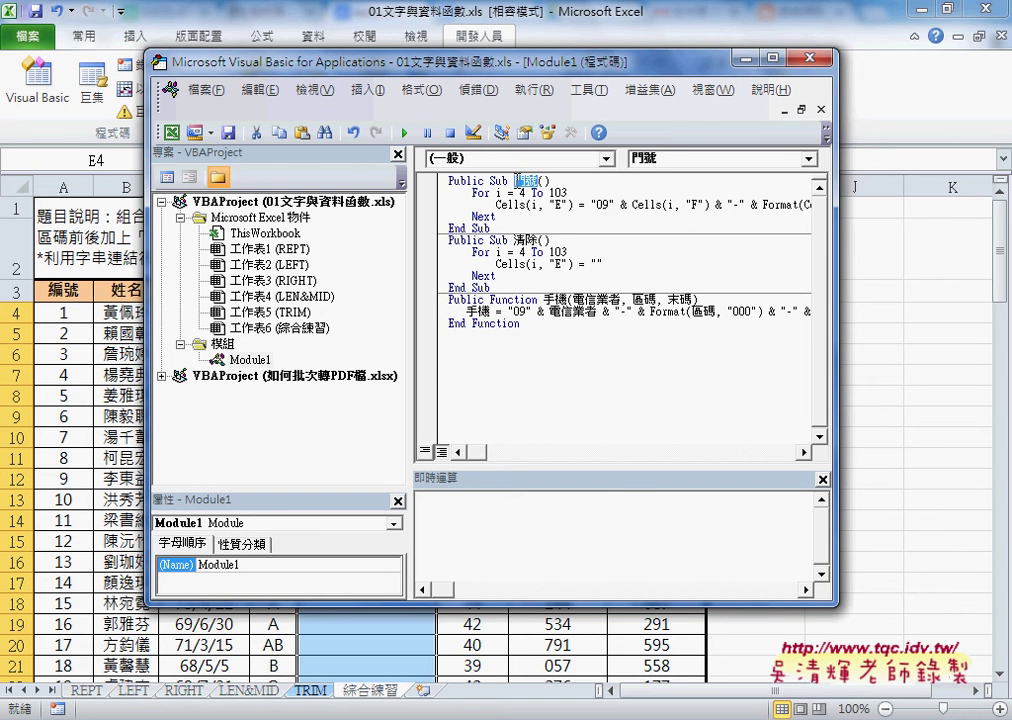
double_click(525, 240)
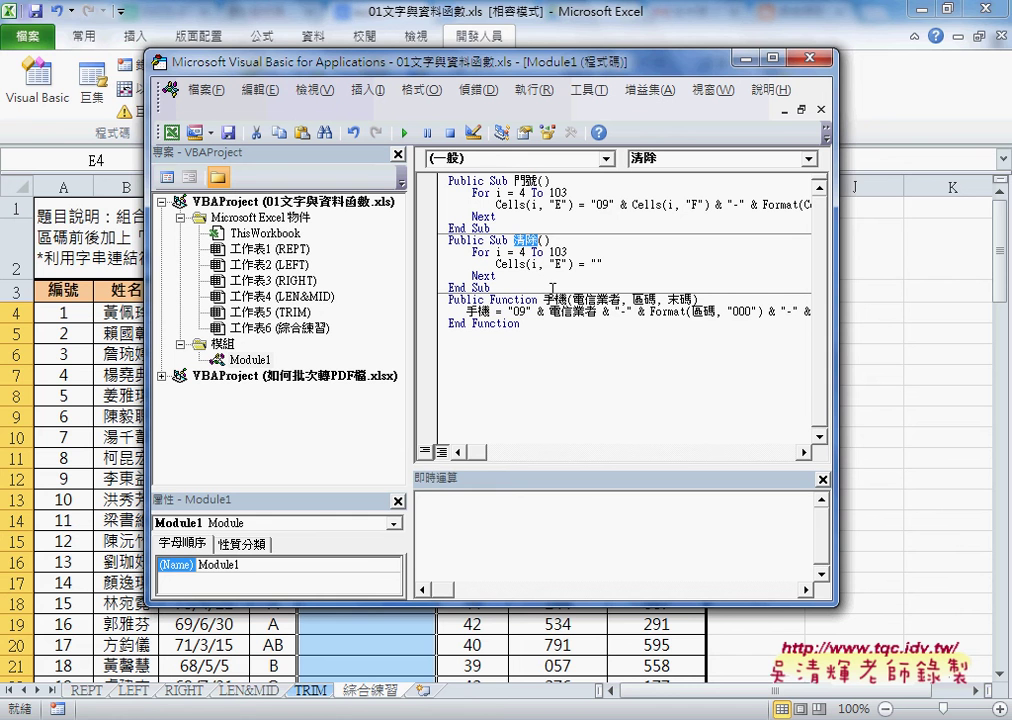
double_click(514, 299)
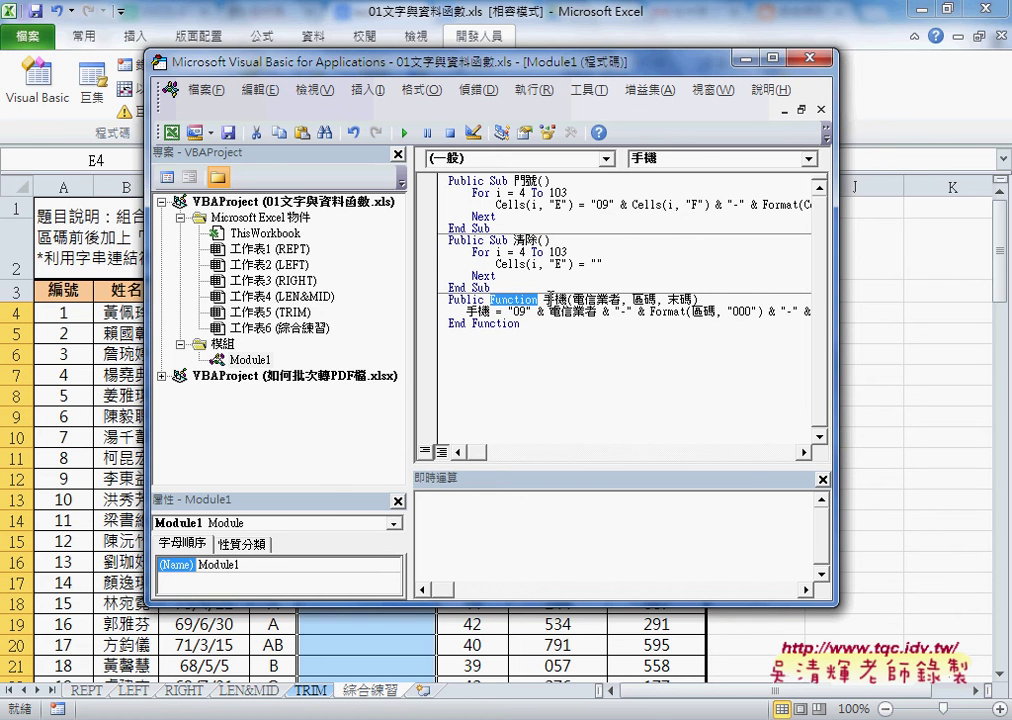
double_click(549, 299)
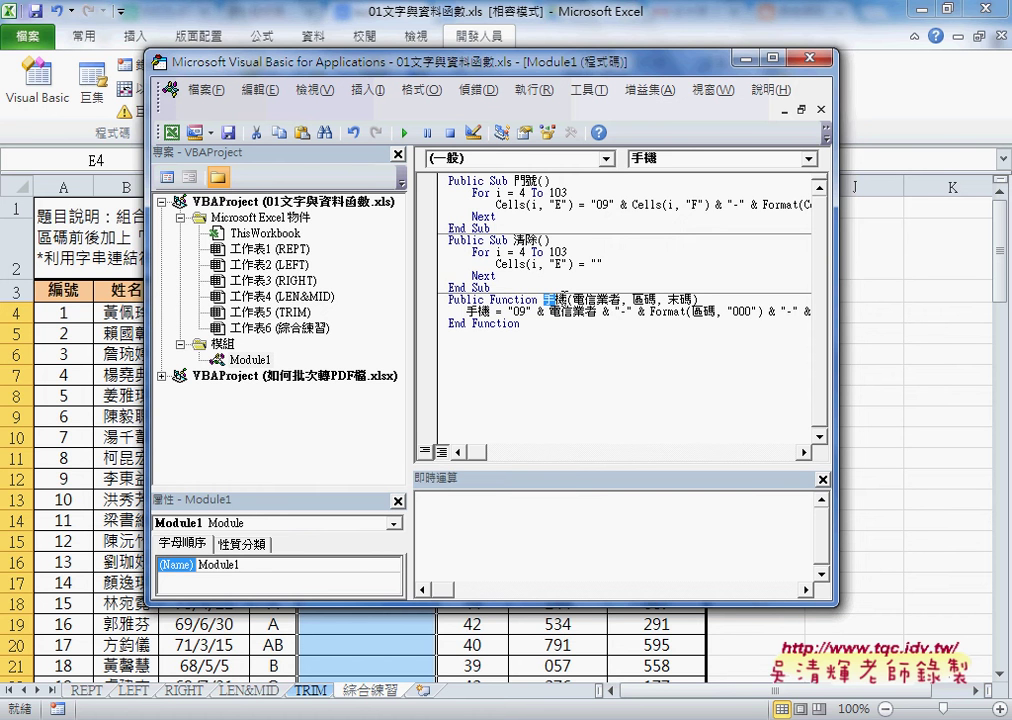
- Close the VBA editor and draw a form button beside the table assigned to the 門號 macro
click(812, 60)
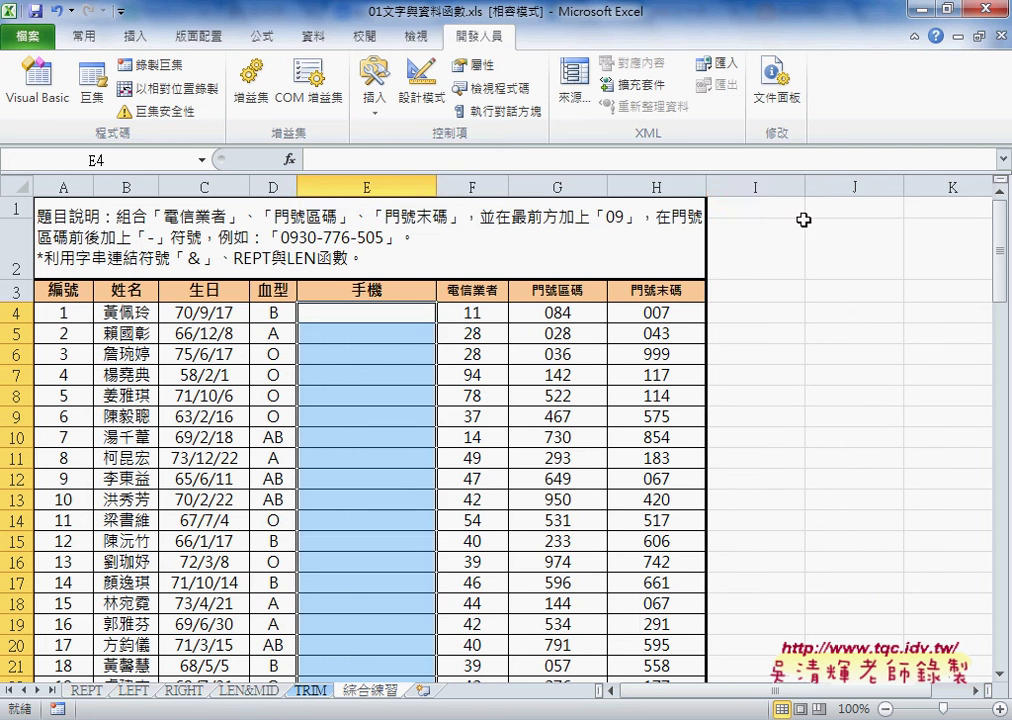
click(769, 291)
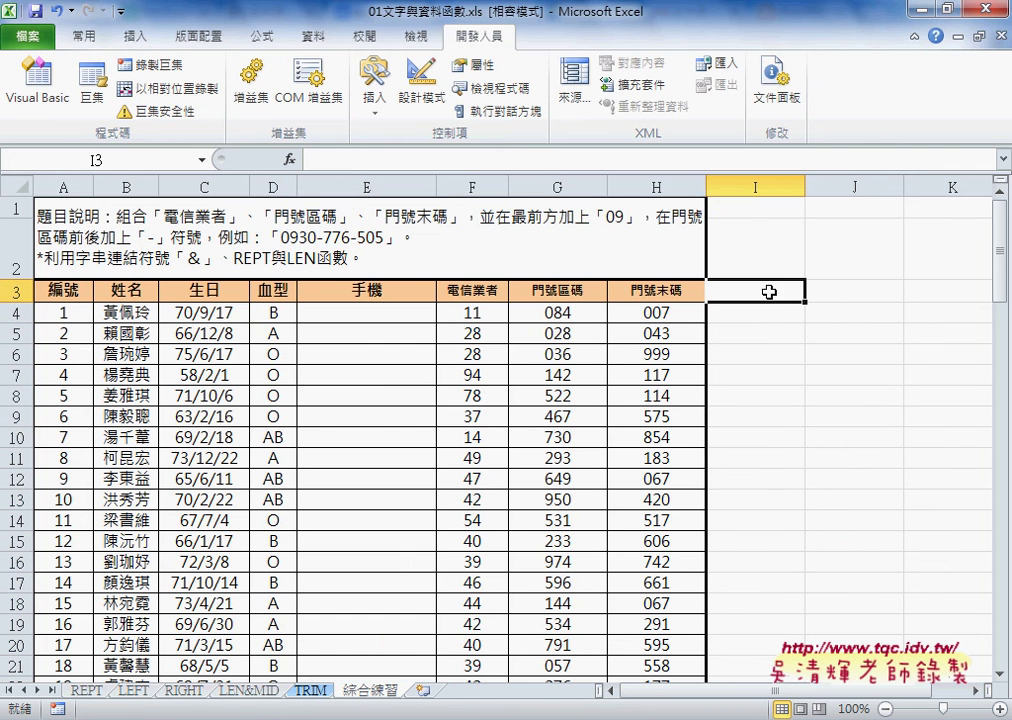
click(374, 95)
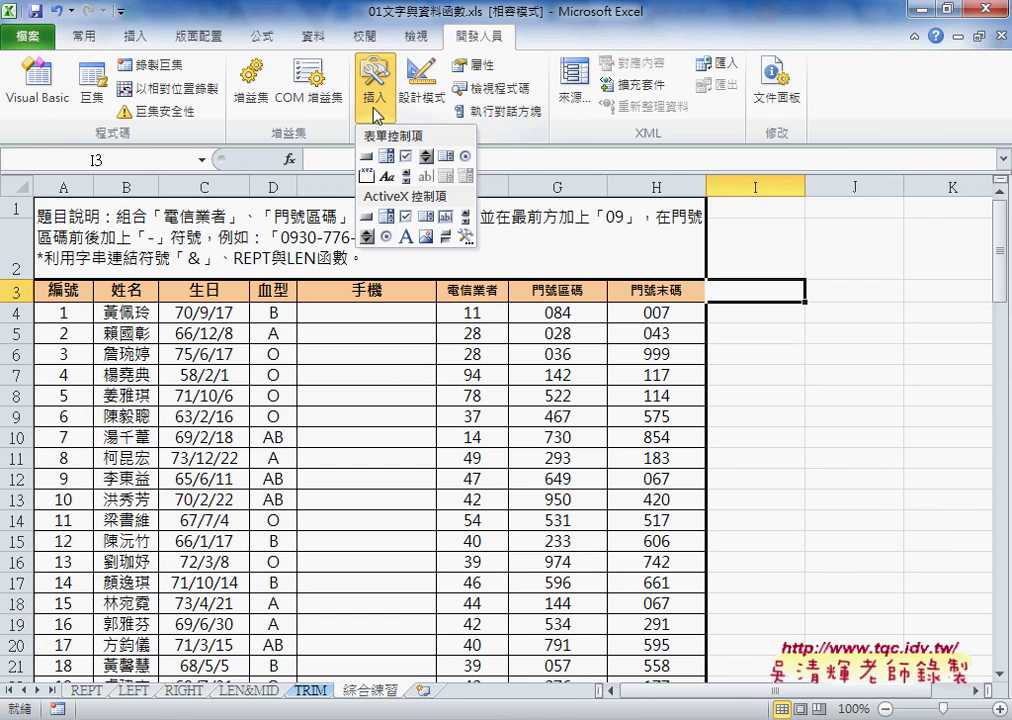
click(368, 158)
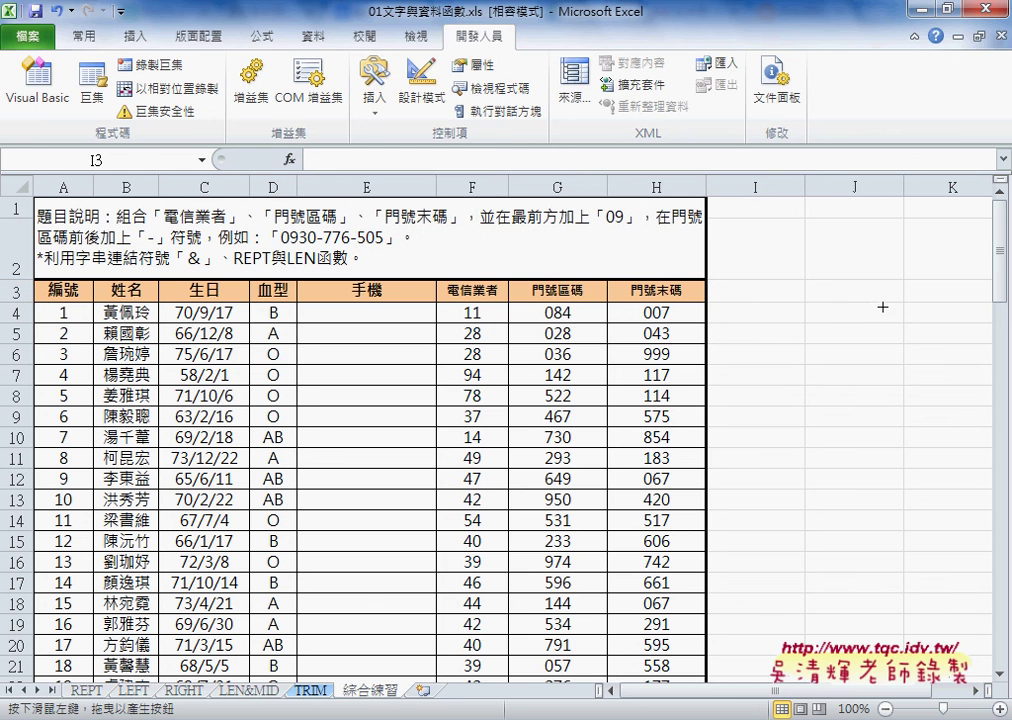
drag(883, 307, 886, 300)
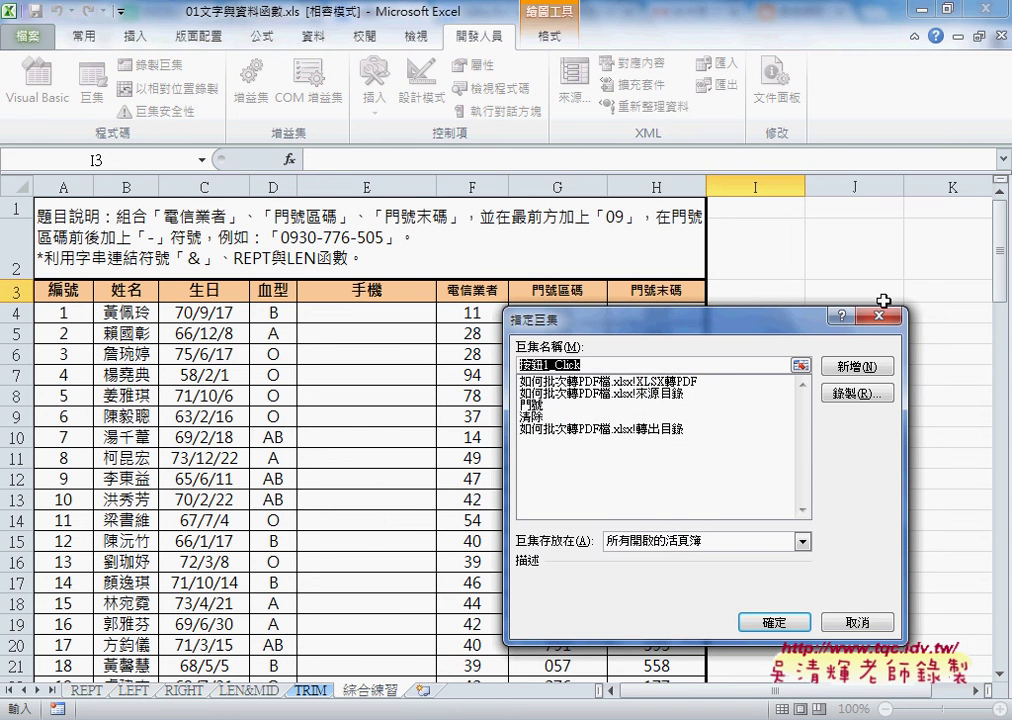
click(540, 405)
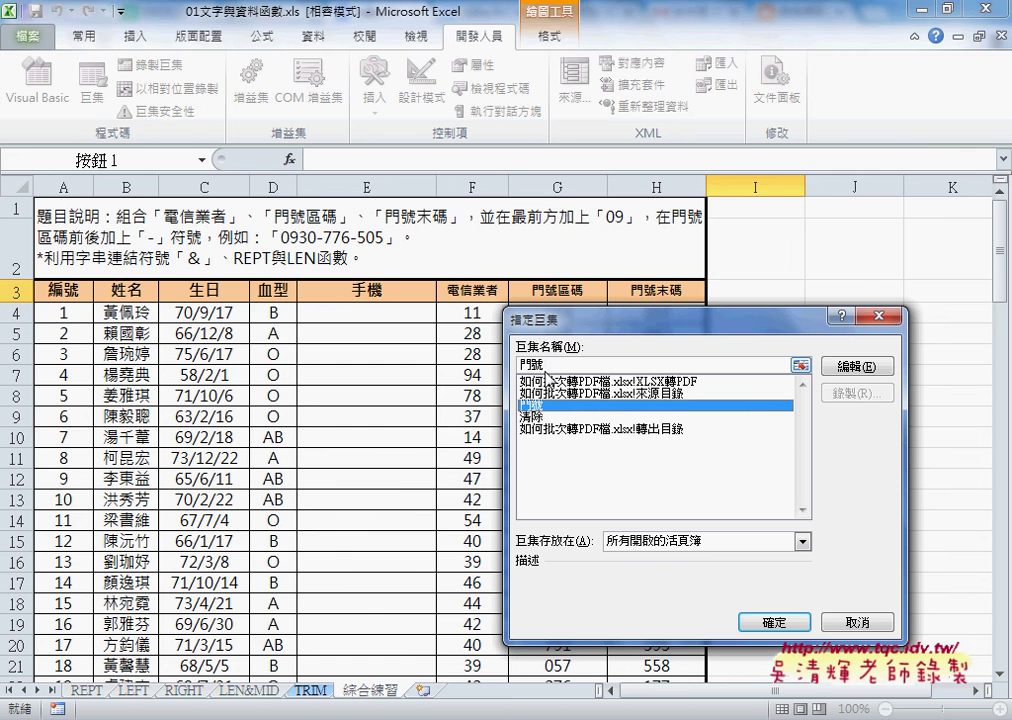
double_click(527, 364)
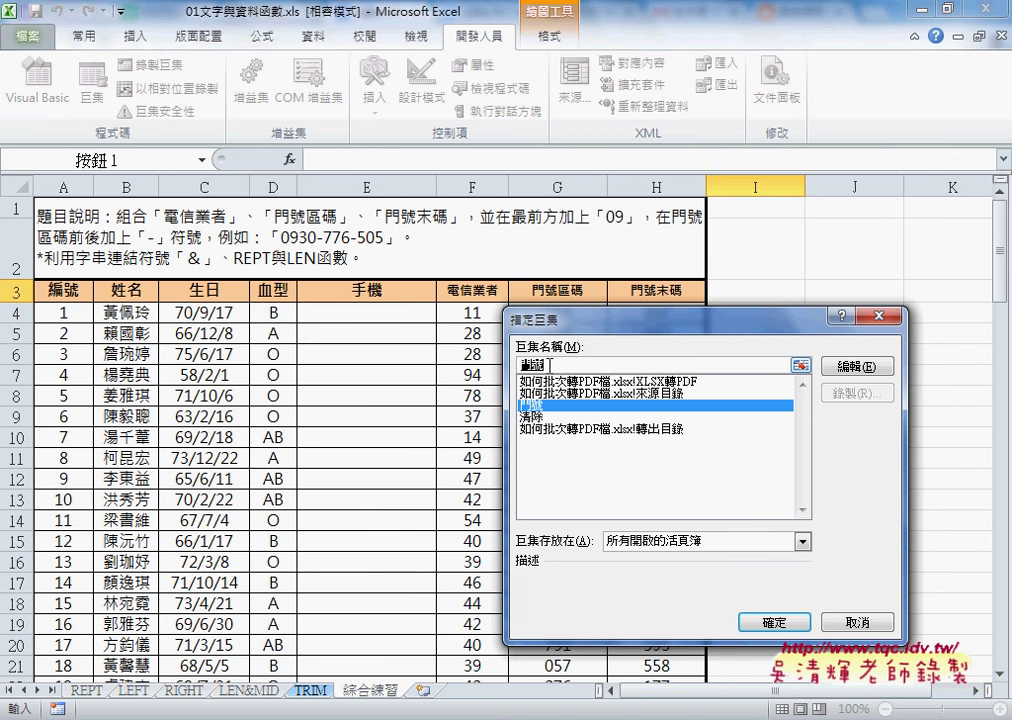
click(785, 622)
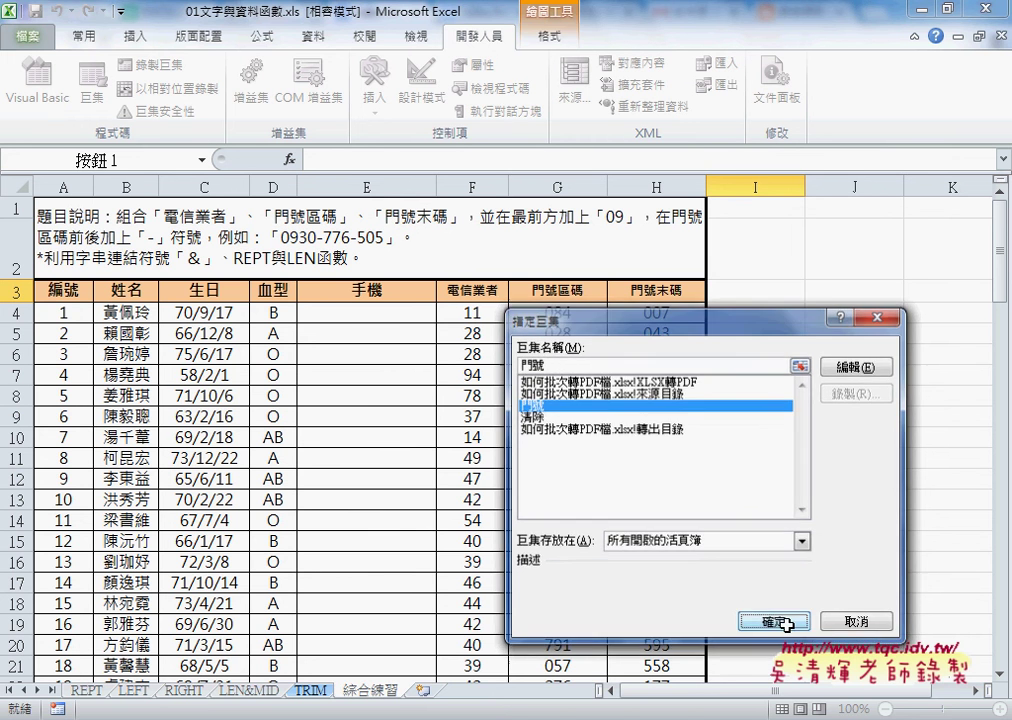
- Change the new button's caption to 門號
click(779, 287)
key(Delete)
key(Delete)
key(Delete)
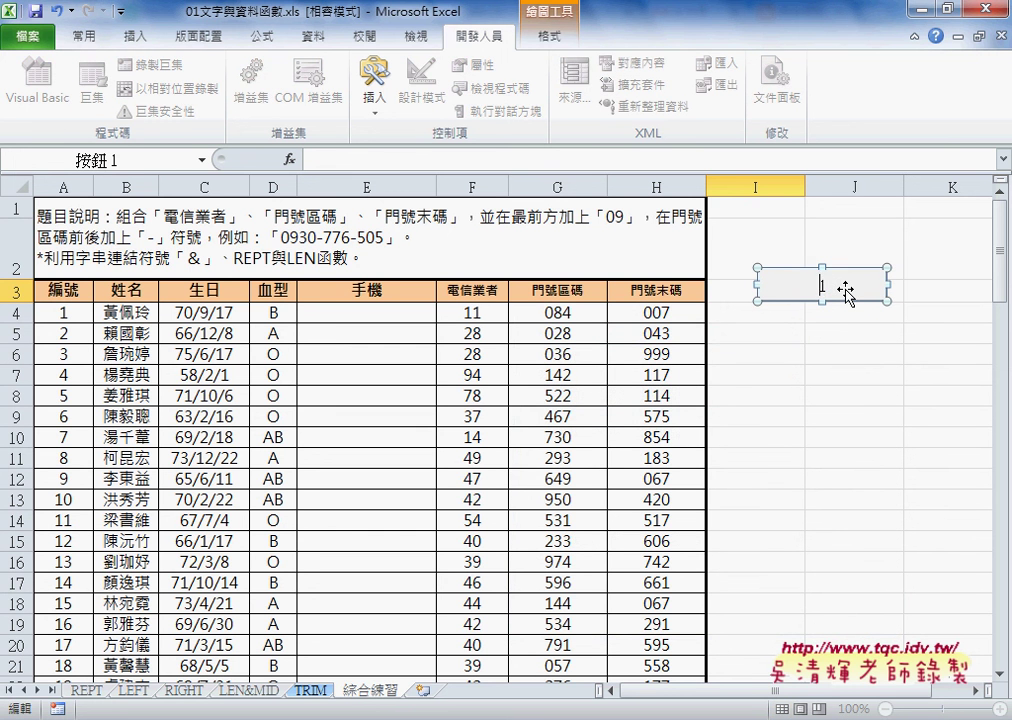
key(Delete)
text(門號)
- Draw a second form button below 門號 and assign it the 清除 macro
click(849, 352)
click(377, 85)
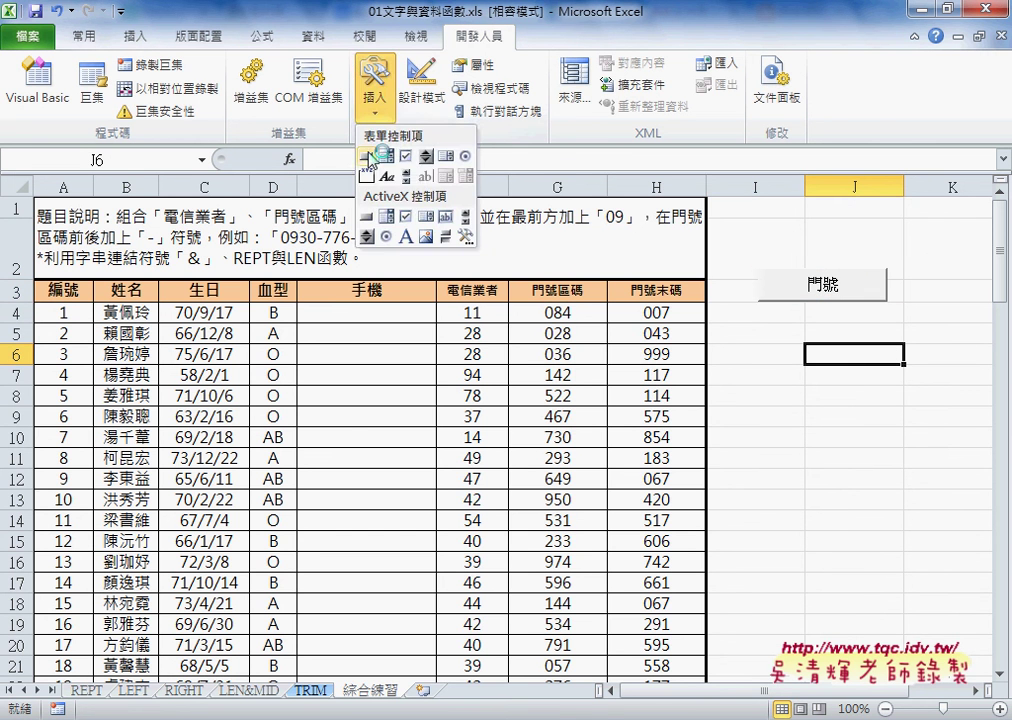
click(368, 157)
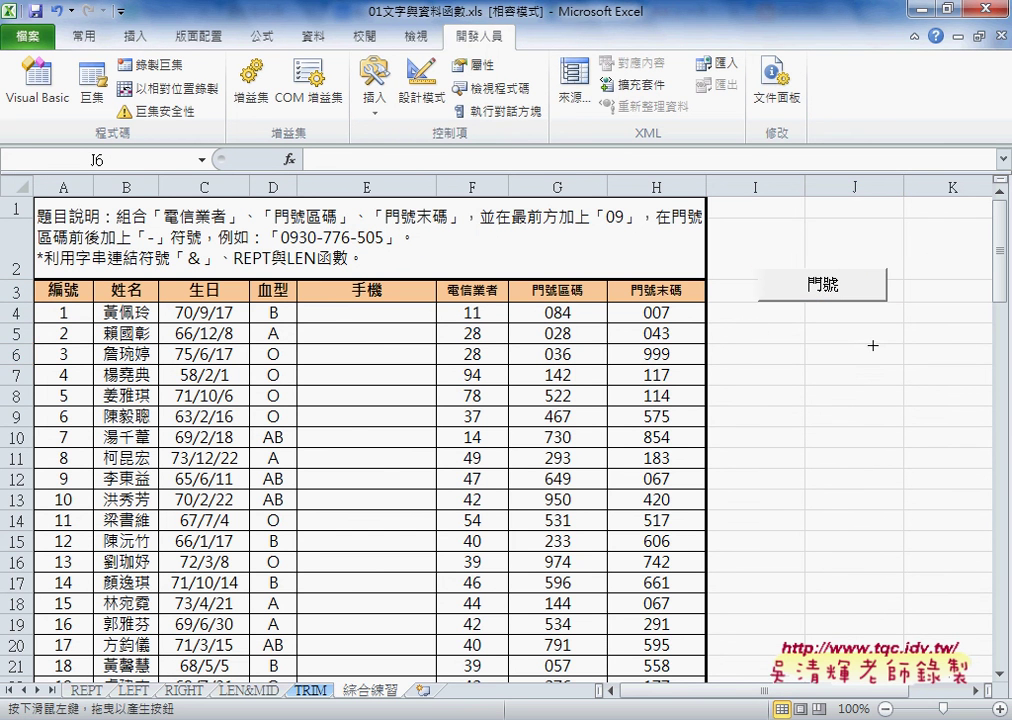
drag(763, 300, 861, 344)
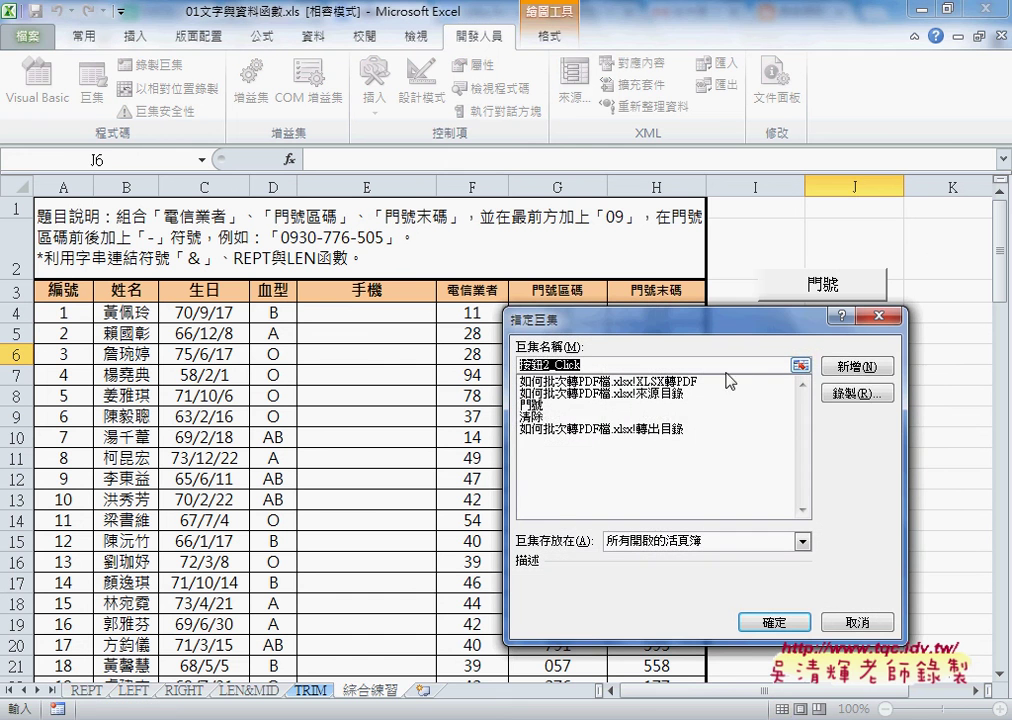
click(531, 418)
drag(537, 368, 512, 372)
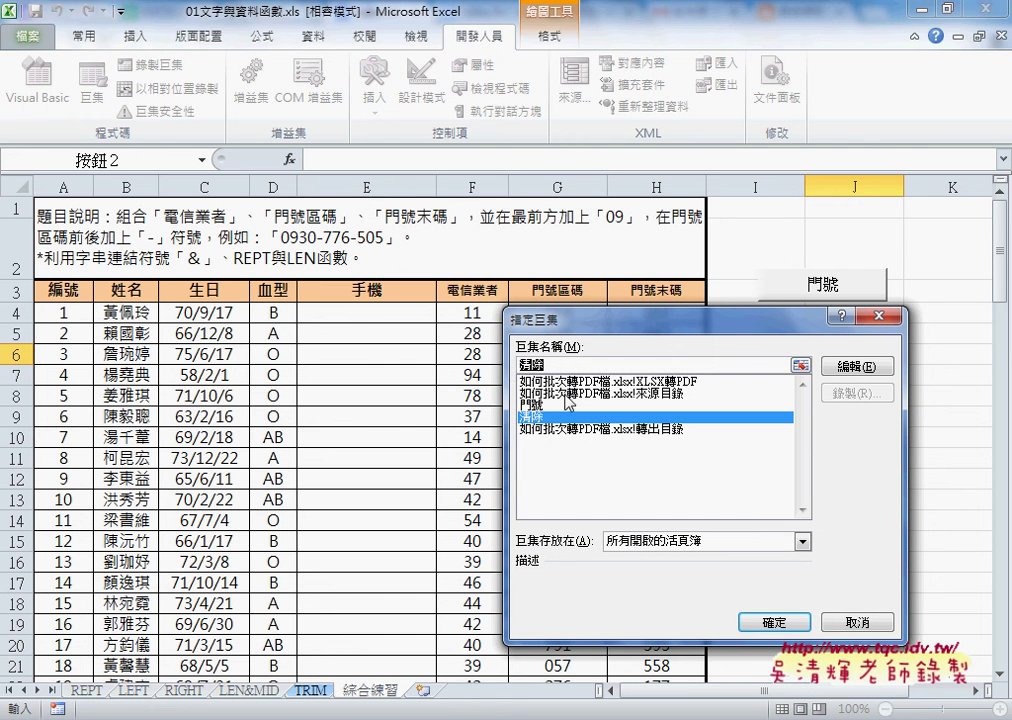
click(774, 622)
- Change the second button's caption to 清除 and deselect it
click(805, 326)
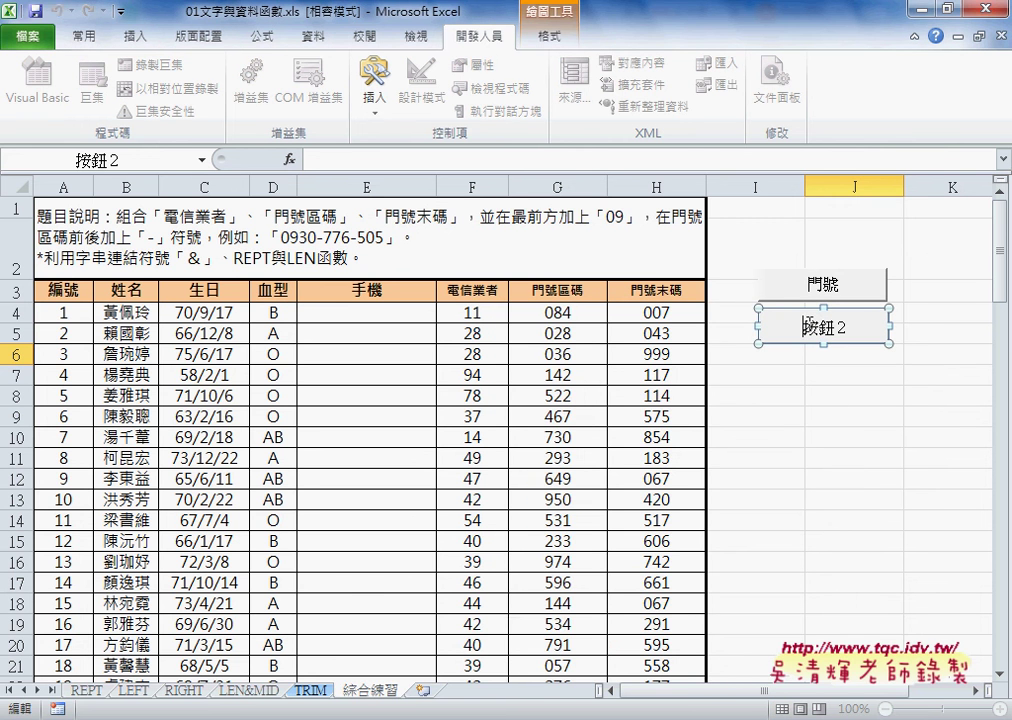
key(Delete)
key(Delete)
key(Delete)
text(清除)
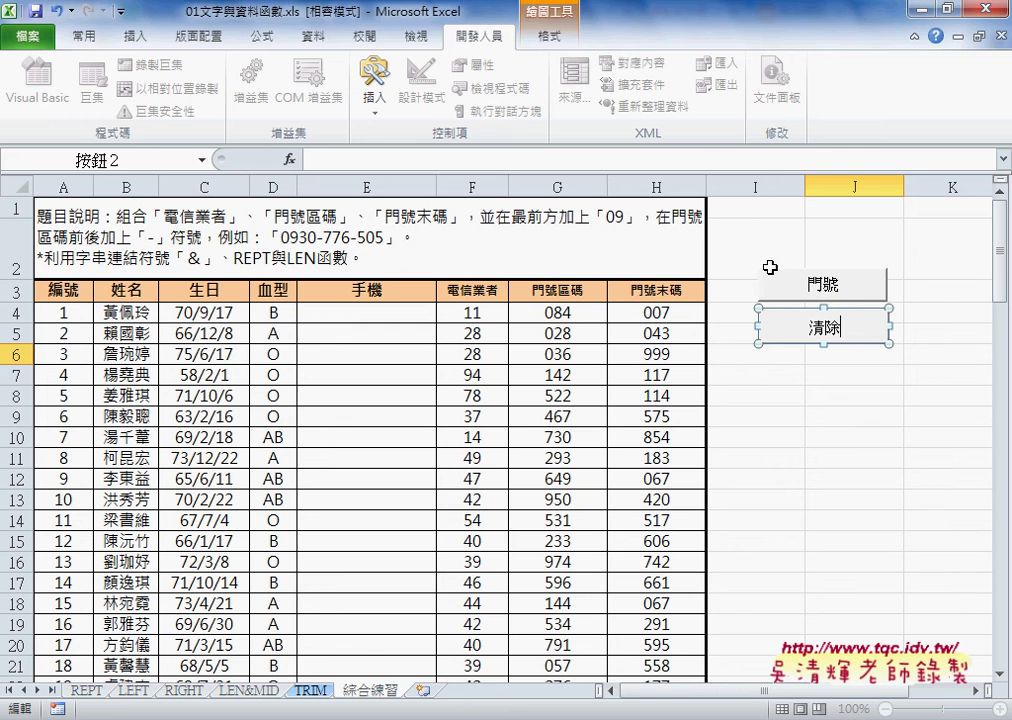
click(858, 456)
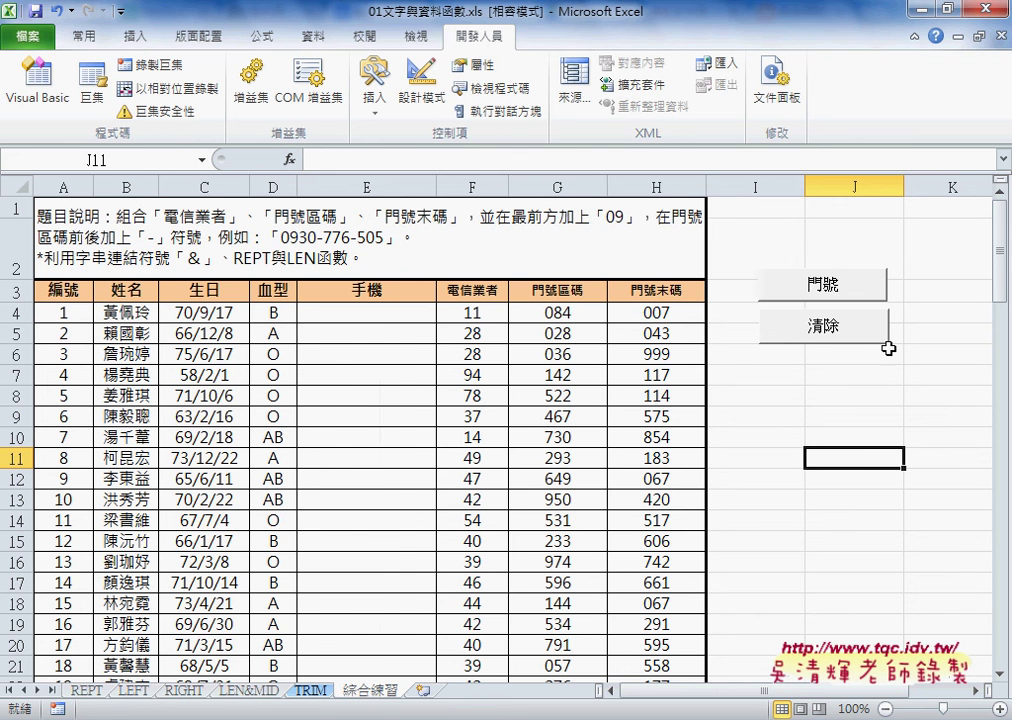
click(848, 292)
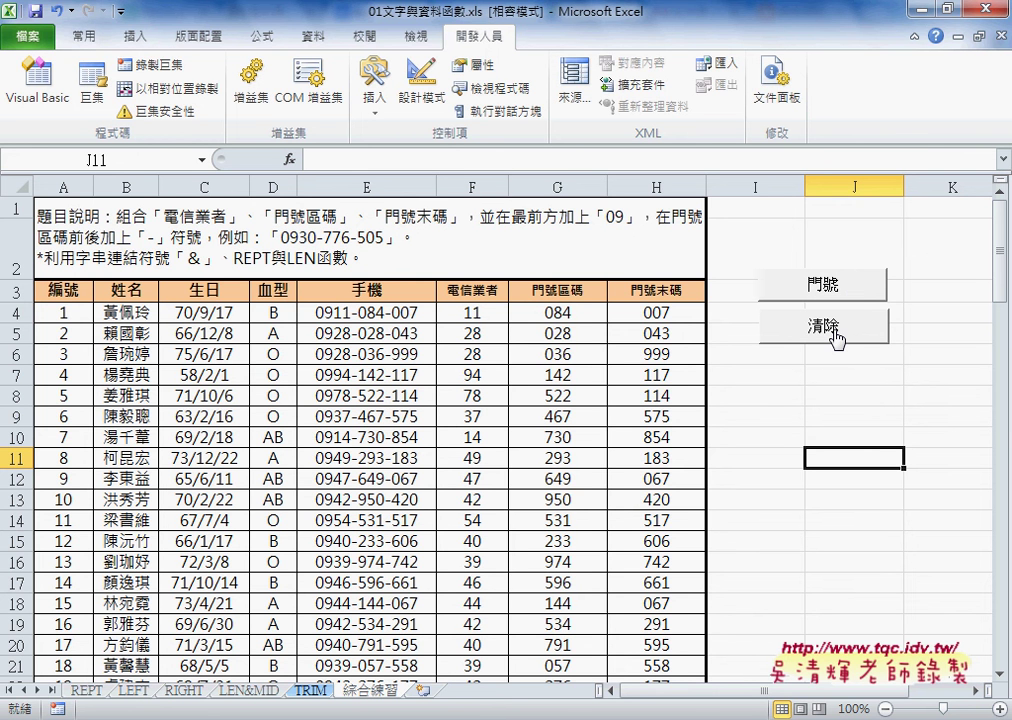
click(834, 333)
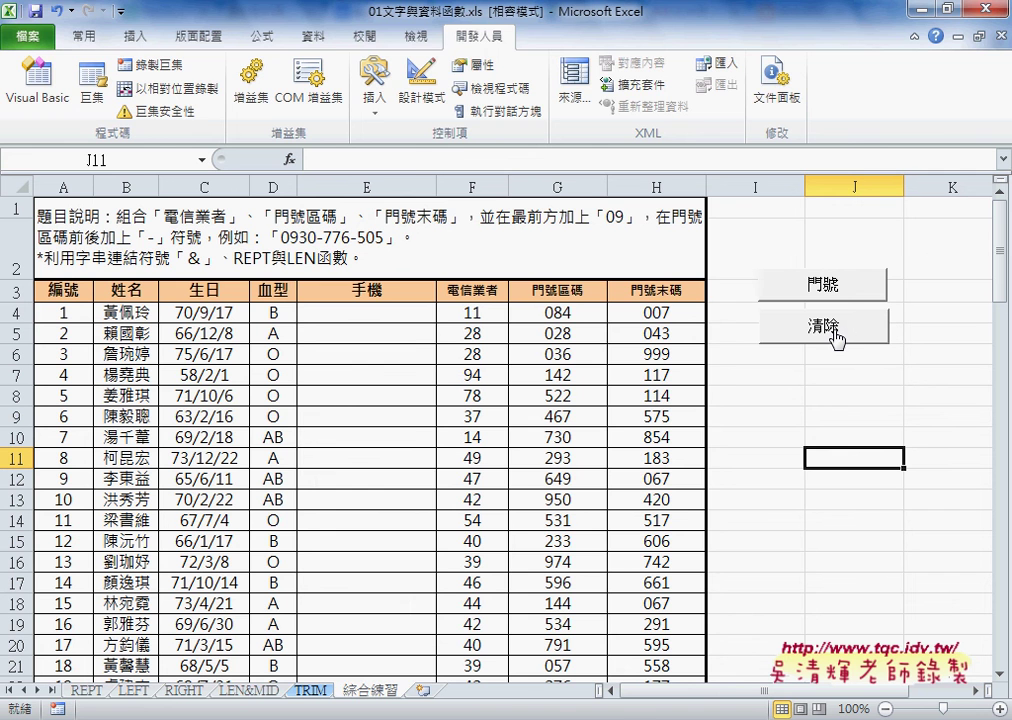
click(35, 80)
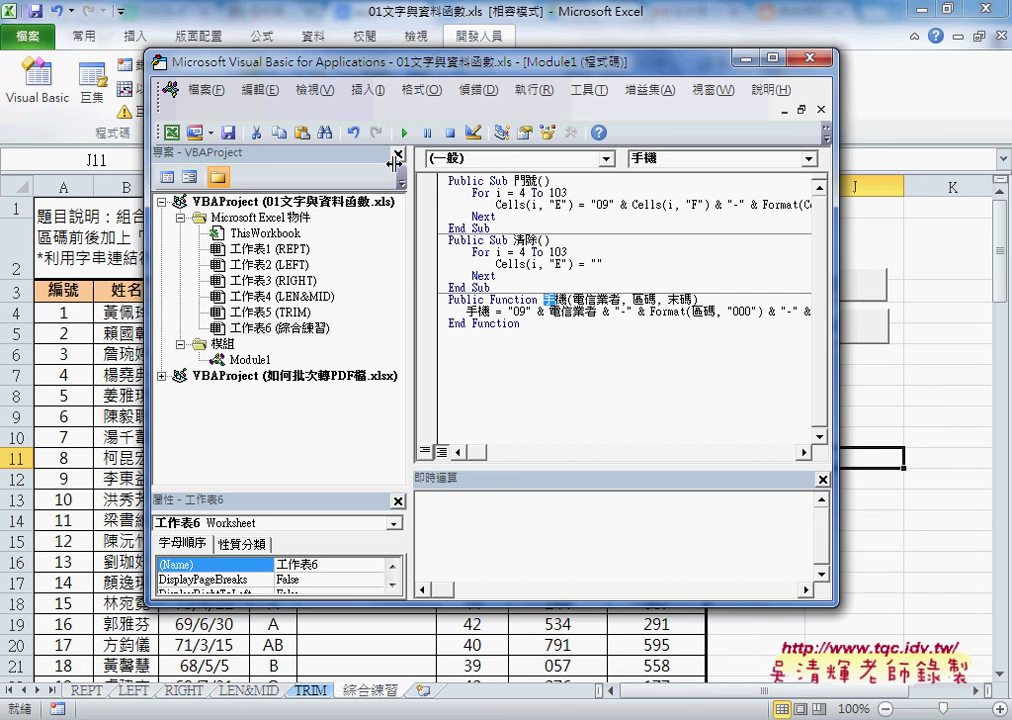
- Annotate the 門號 Sub and link it to the sheet's 門號 button, with the editor moved aside
drag(448, 181, 491, 228)
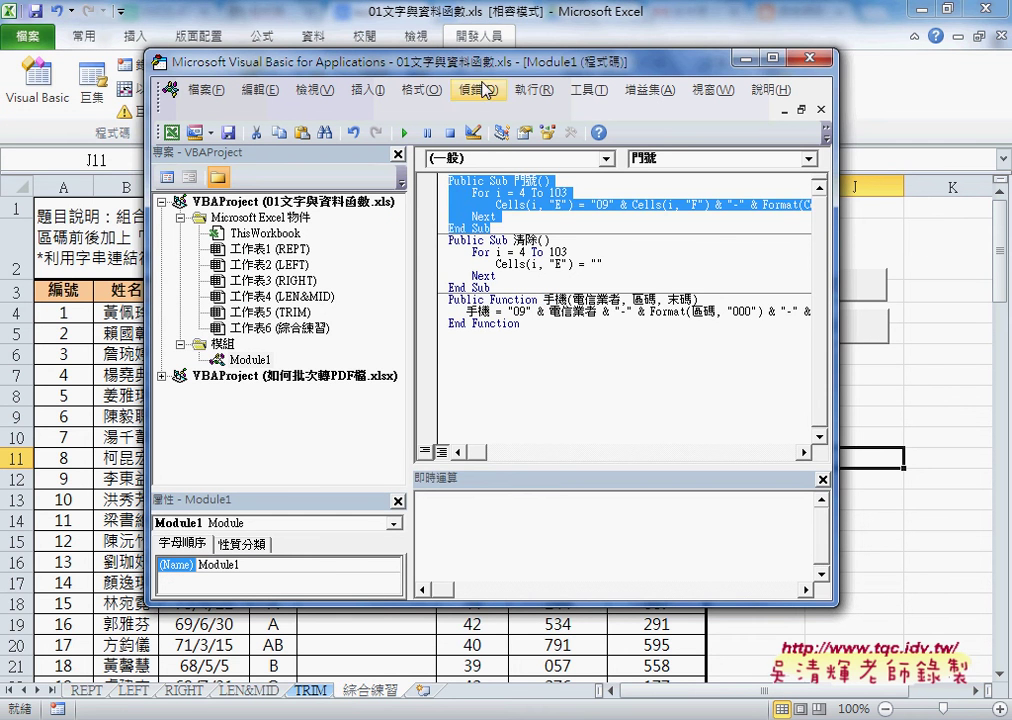
drag(488, 62, 250, 62)
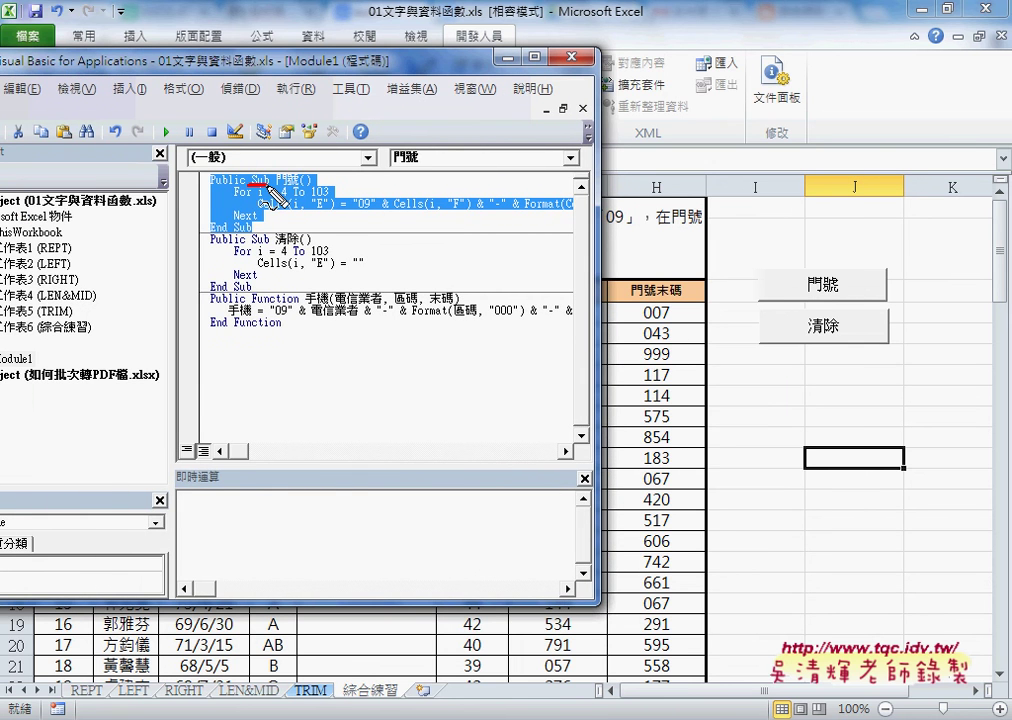
drag(251, 184, 297, 181)
drag(208, 235, 252, 233)
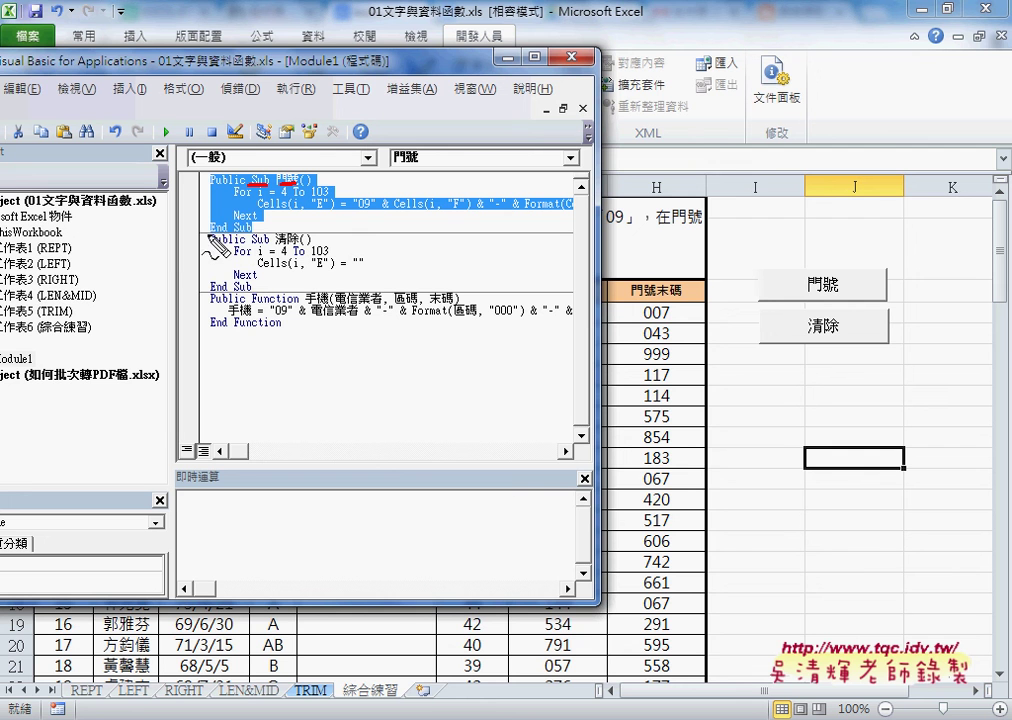
mouse_move(330, 188)
mouse_down()
mouse_move(380, 157)
mouse_move(770, 258)
mouse_up()
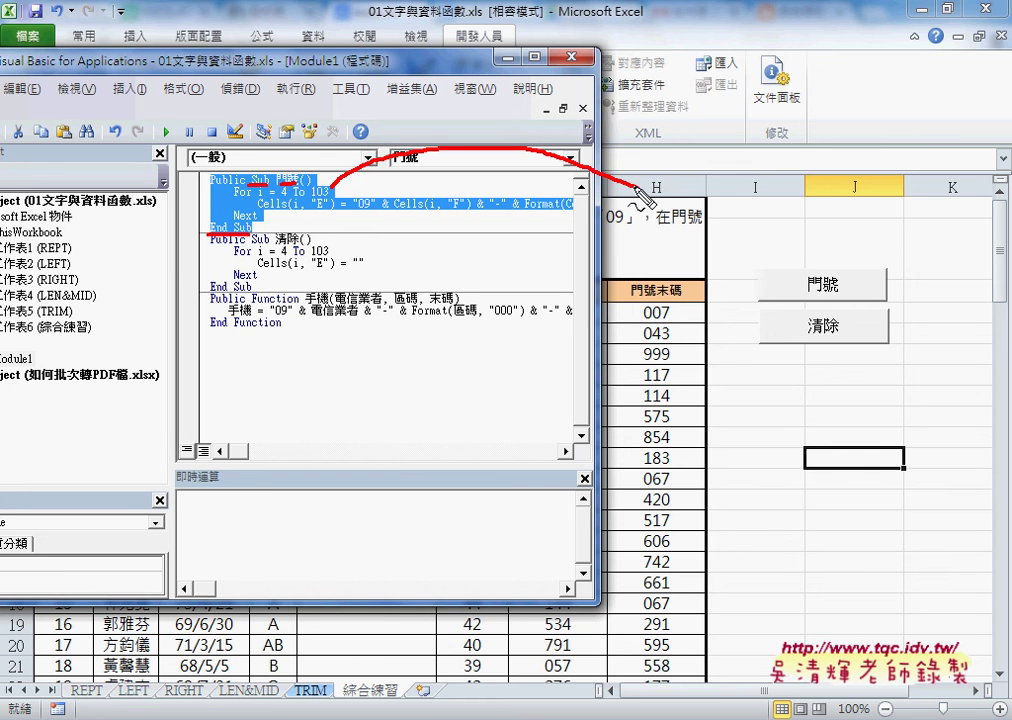
drag(340, 160, 346, 180)
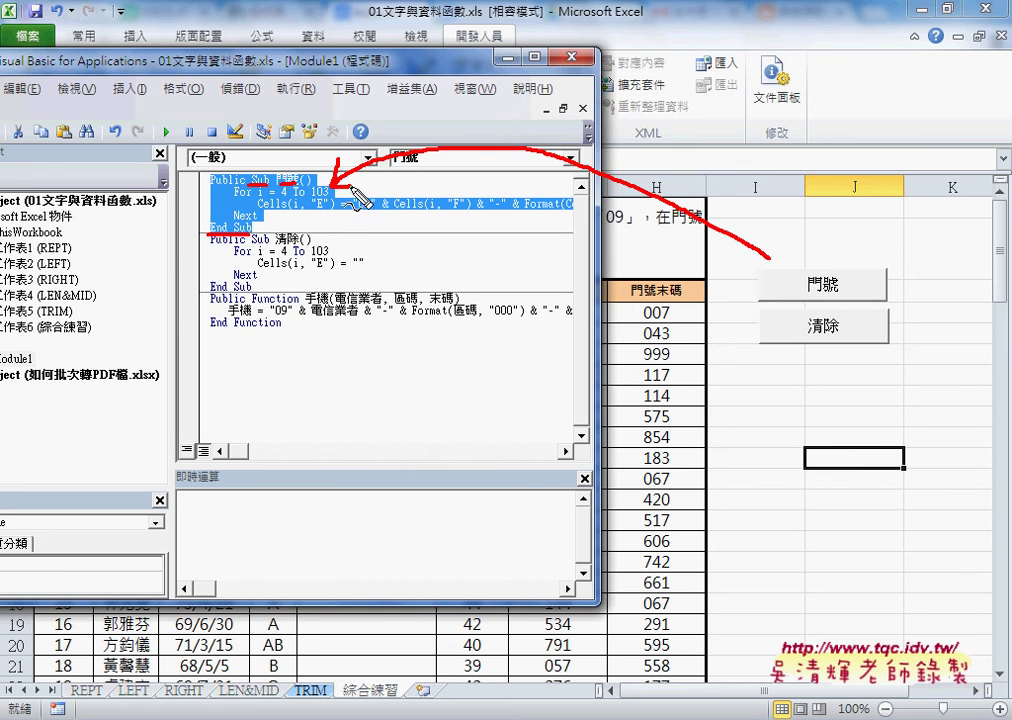
drag(245, 182, 292, 234)
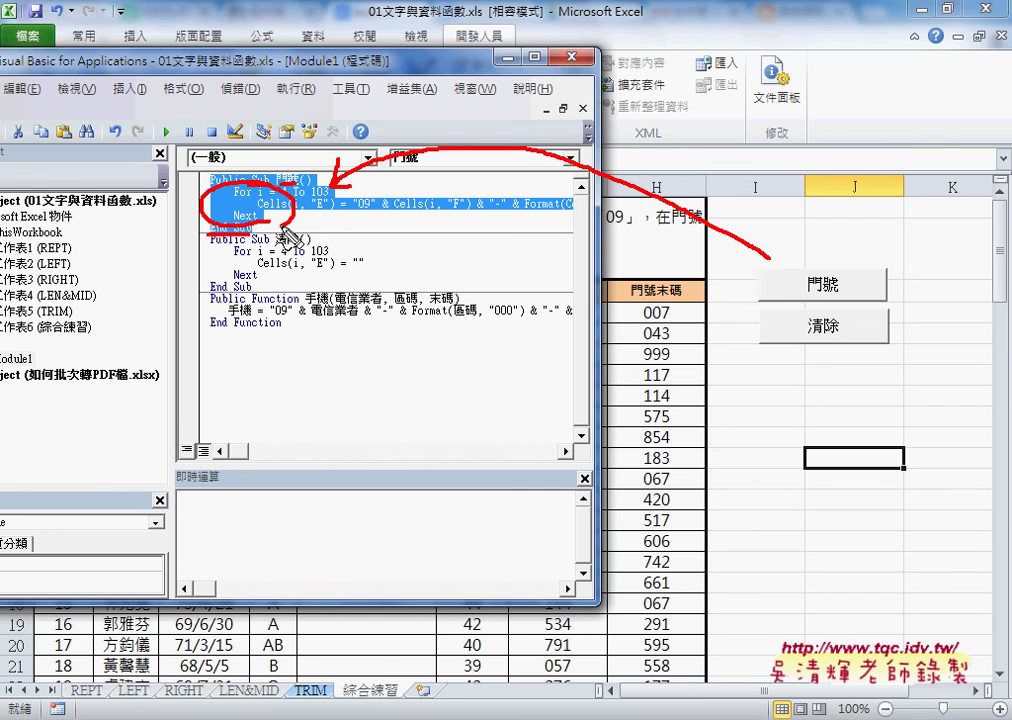
drag(838, 315, 848, 338)
- Annotate the 清除 Sub and 手機 function, clear the markings, and close the editor
drag(280, 243, 298, 242)
drag(250, 242, 270, 242)
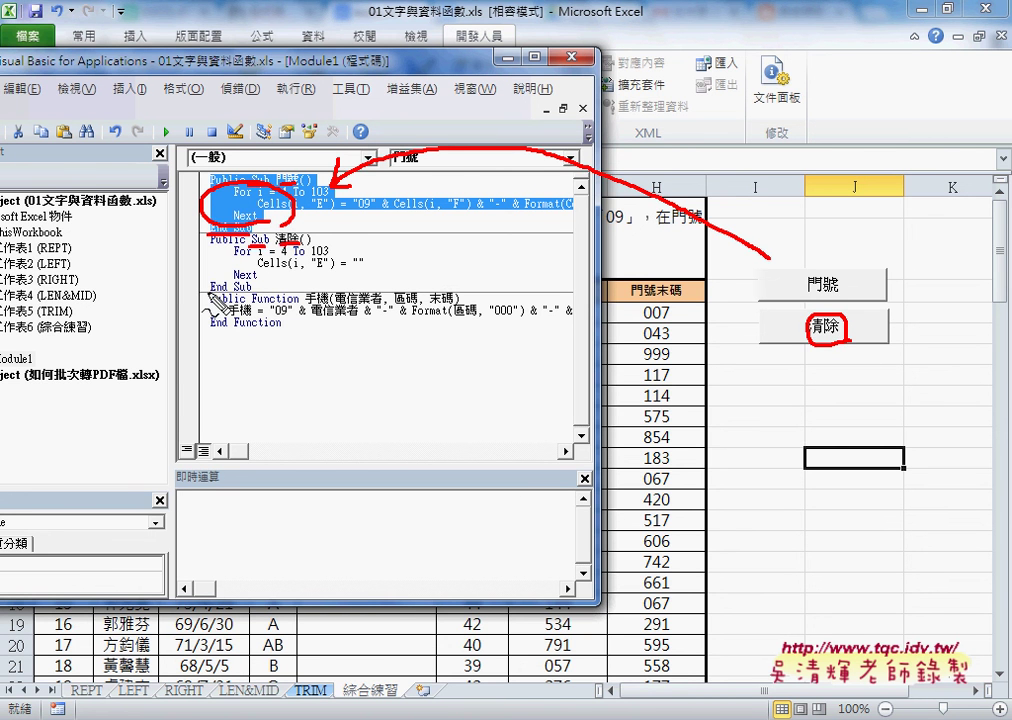
drag(210, 292, 250, 291)
drag(776, 332, 404, 272)
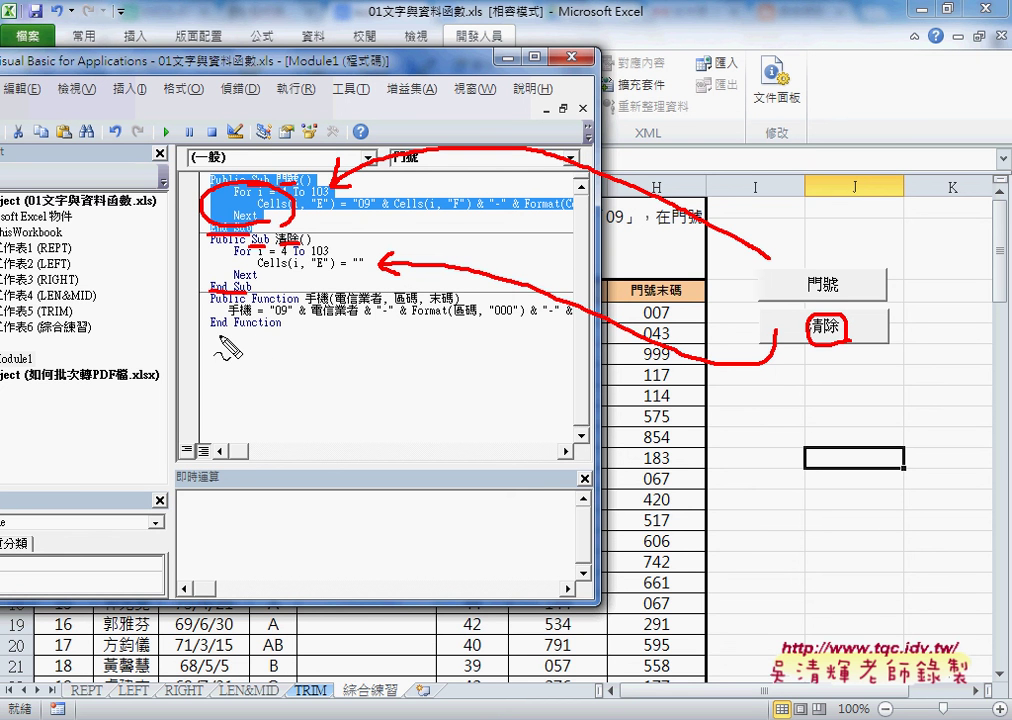
drag(210, 334, 283, 334)
mouse_move(206, 296)
mouse_down()
mouse_move(202, 326)
mouse_move(447, 293)
mouse_move(350, 343)
mouse_up()
key(e)
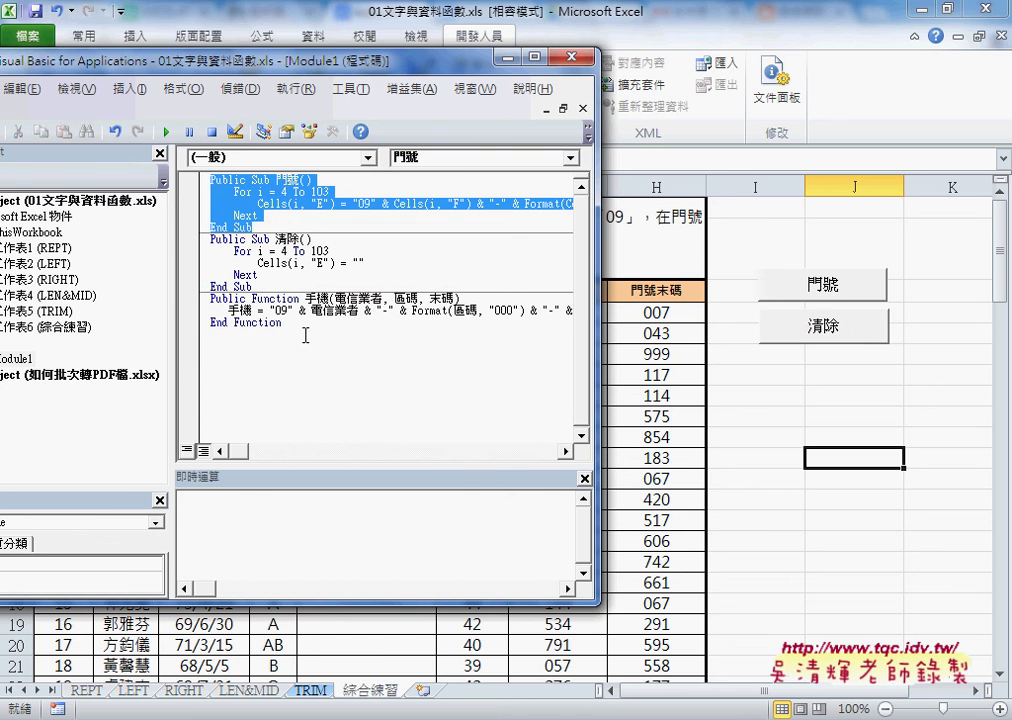
key(Escape)
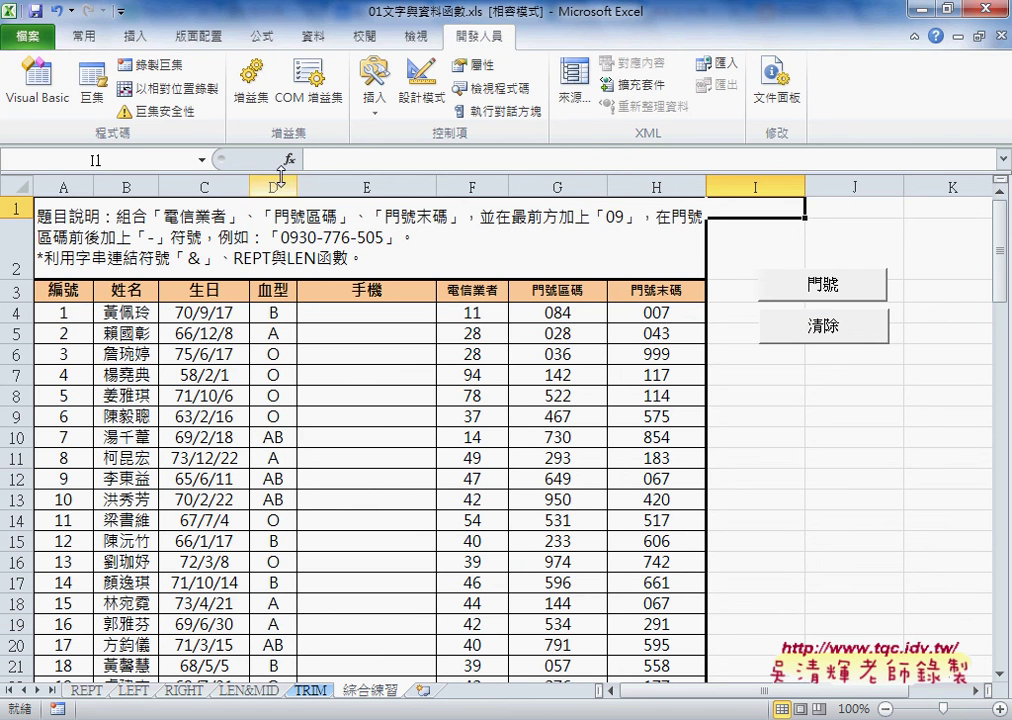
- Enter =手機(F4,G4,H4) in I1 using the 使用者定義 function category
click(289, 160)
click(644, 400)
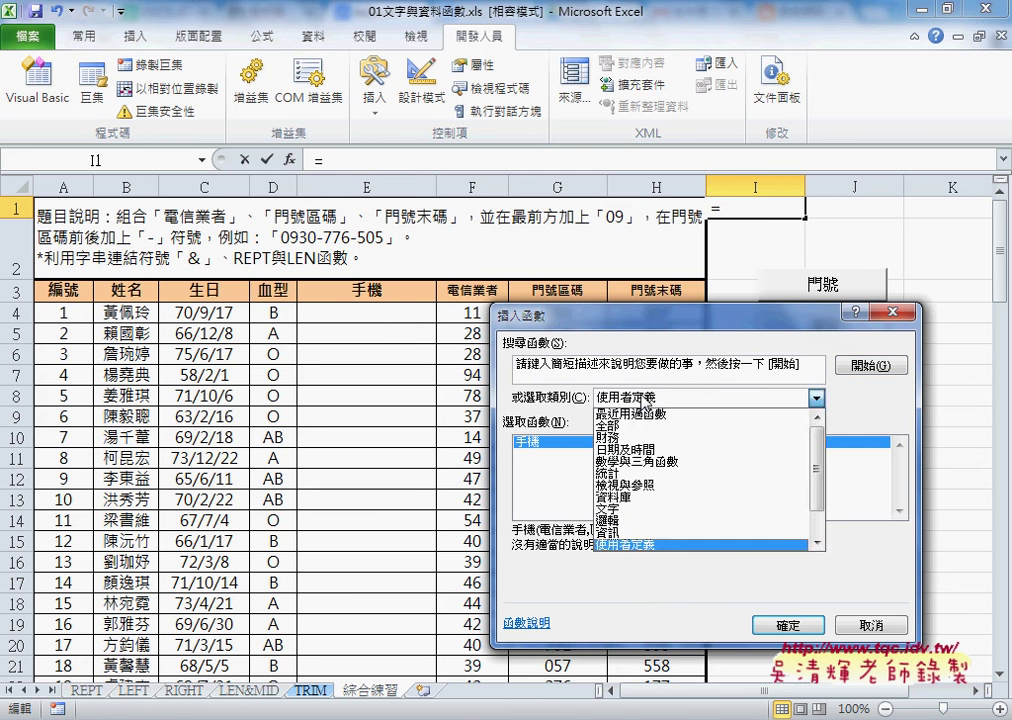
click(625, 545)
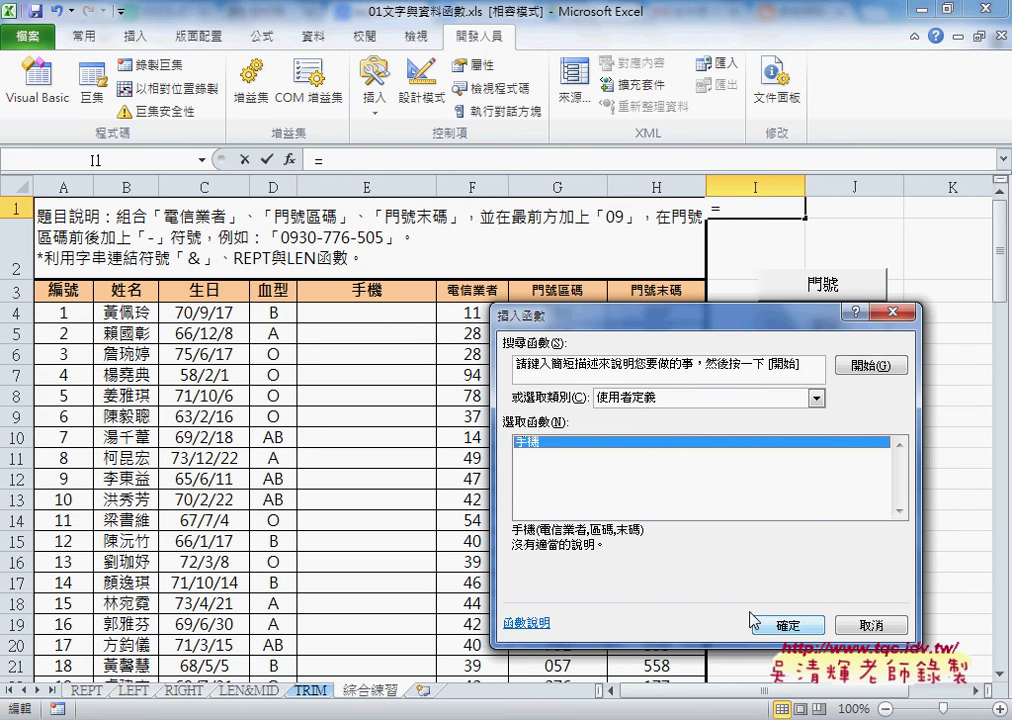
click(788, 625)
drag(676, 356, 398, 386)
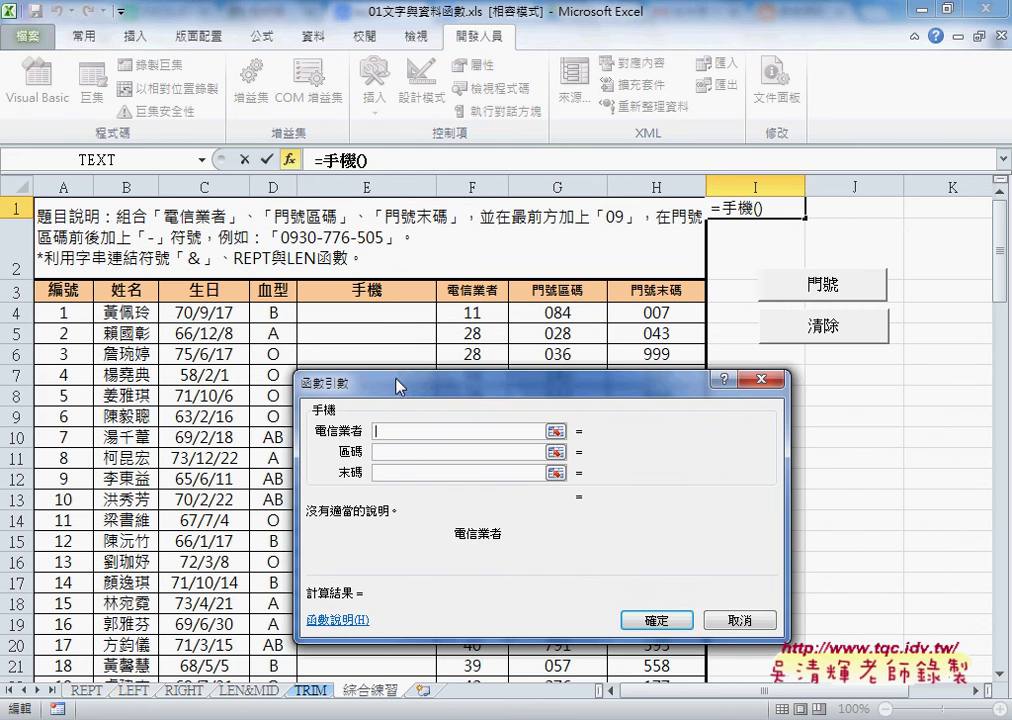
click(463, 312)
click(438, 452)
click(562, 316)
click(445, 472)
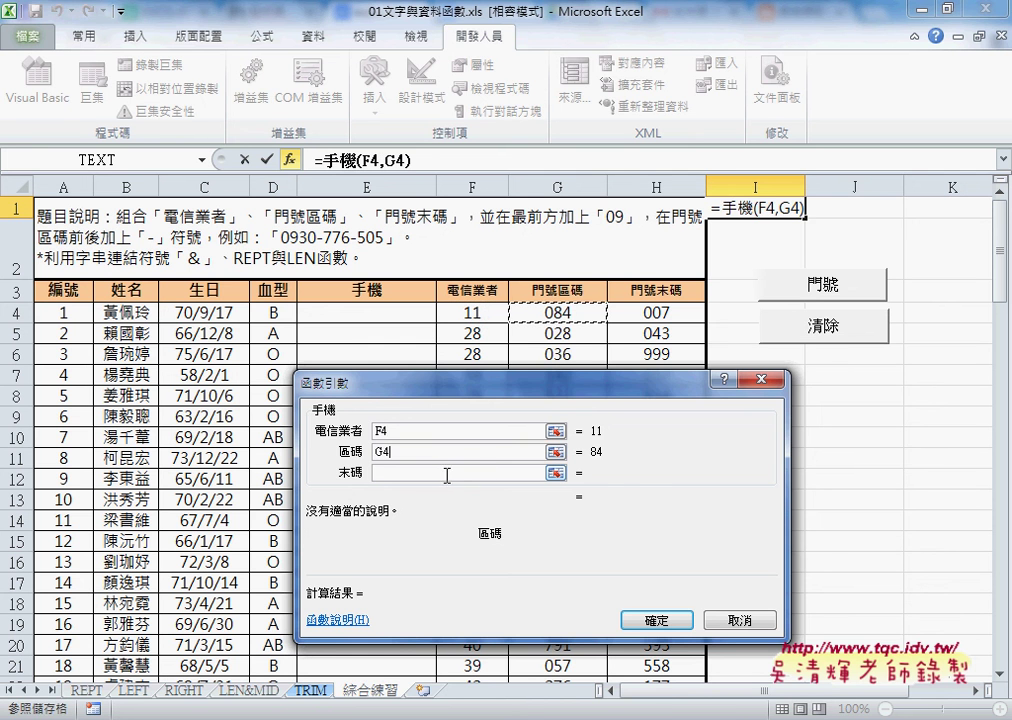
click(650, 312)
click(670, 625)
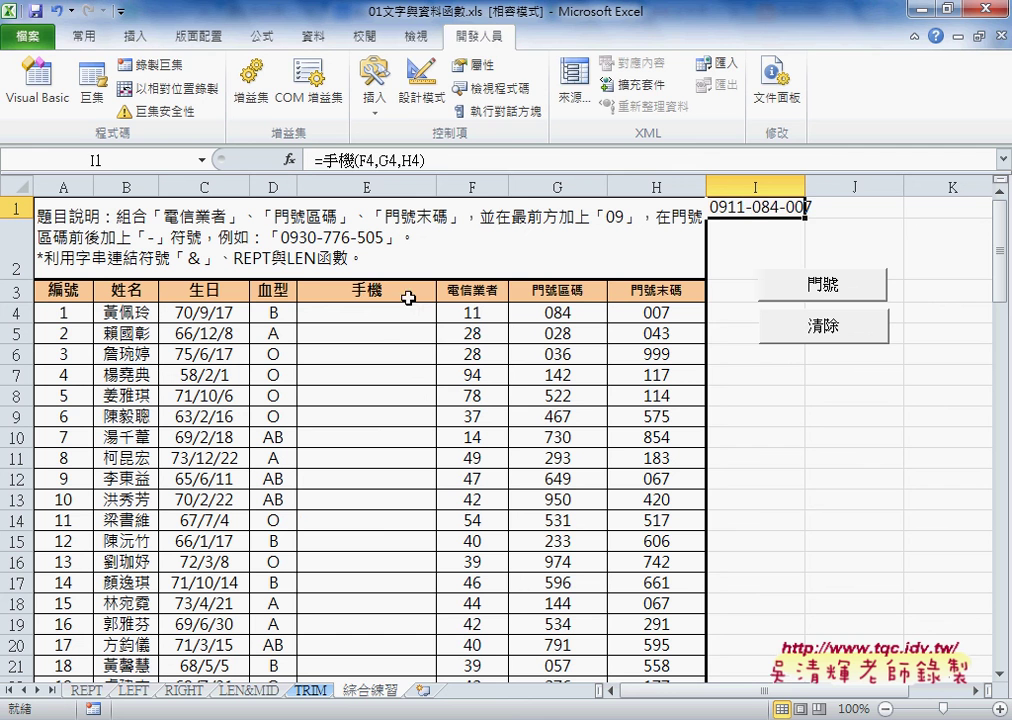
drag(428, 160, 315, 160)
right_click(315, 160)
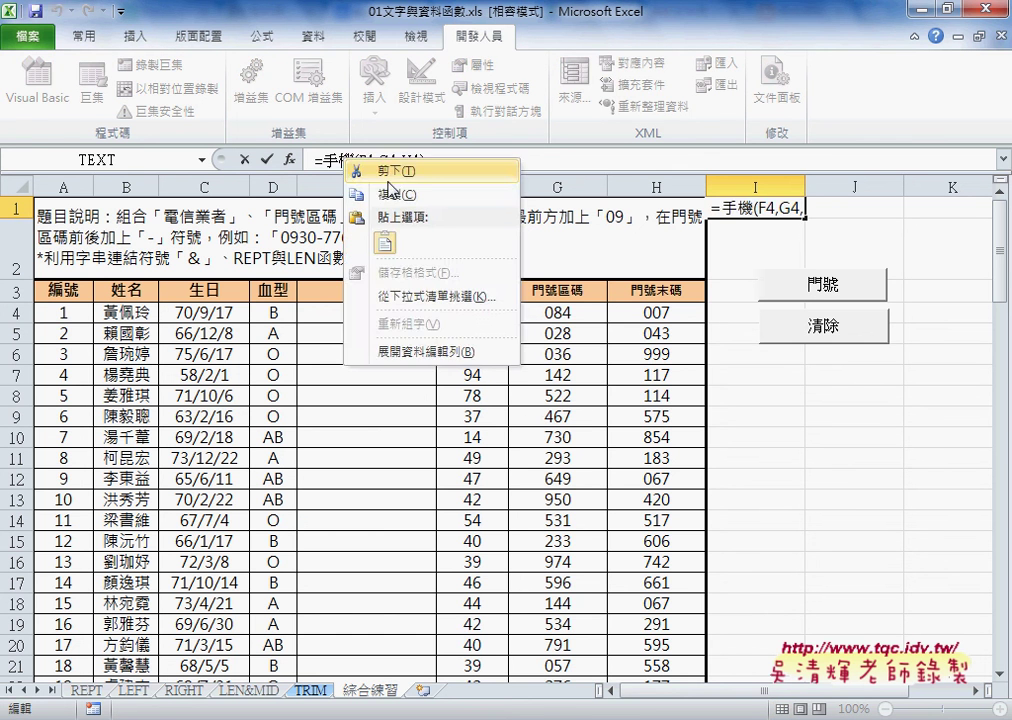
click(352, 166)
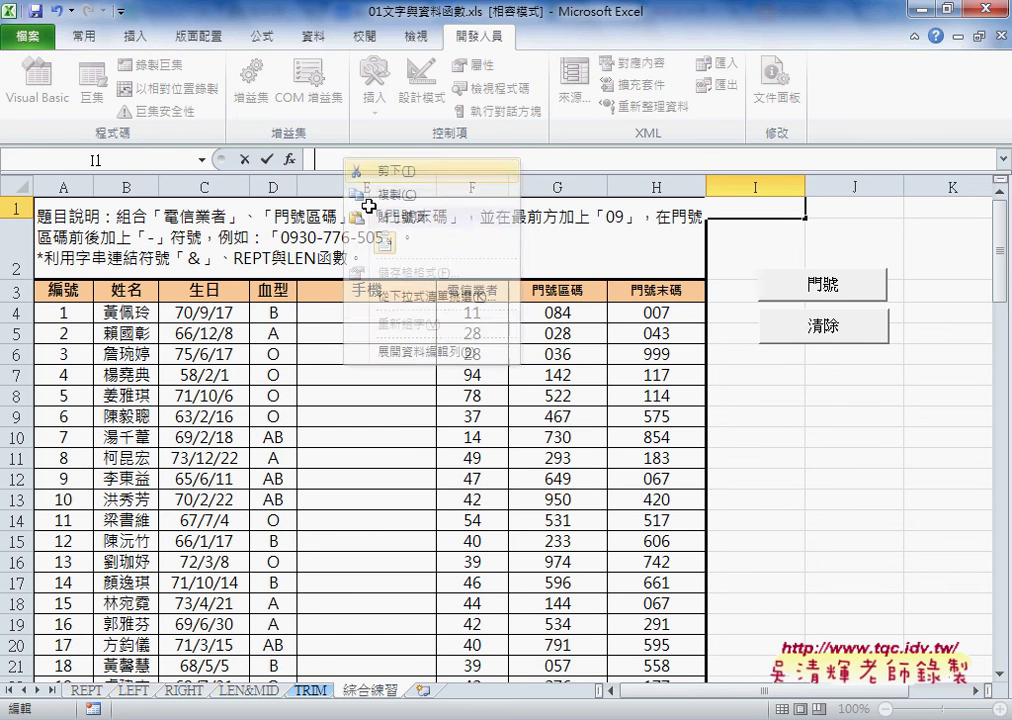
click(244, 159)
click(334, 316)
right_click(360, 314)
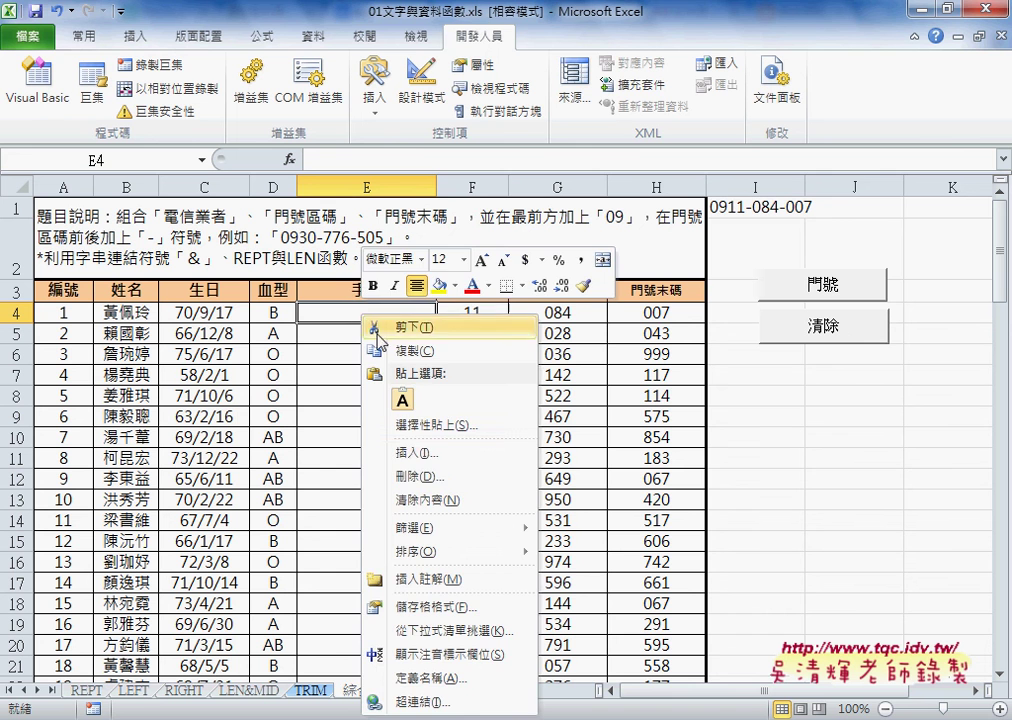
click(403, 401)
click(402, 404)
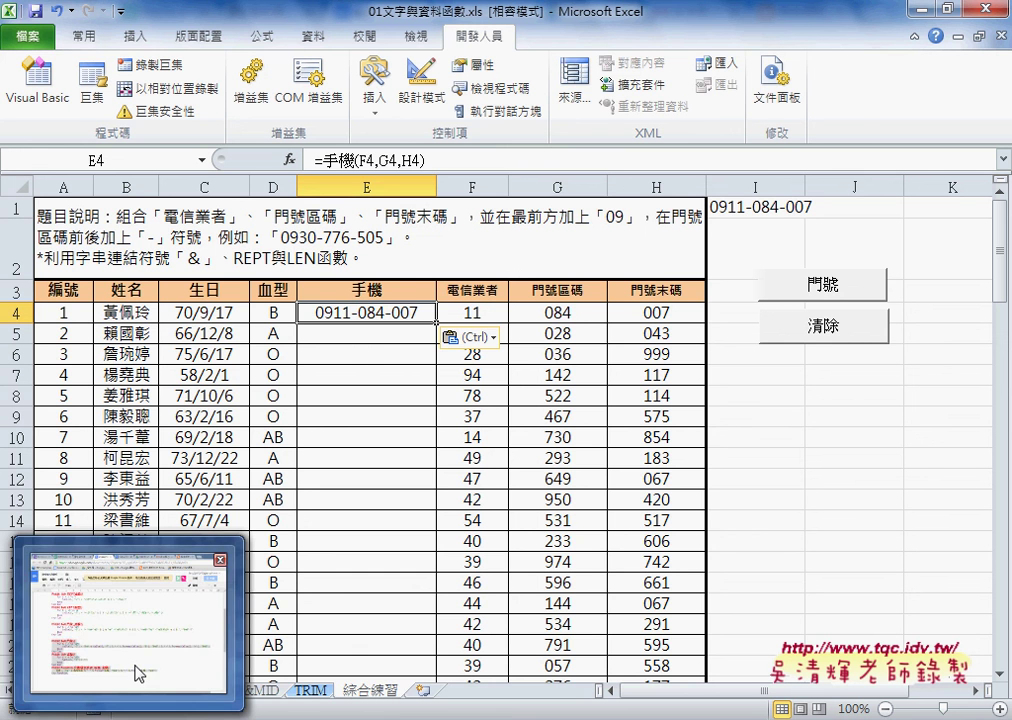
click(139, 674)
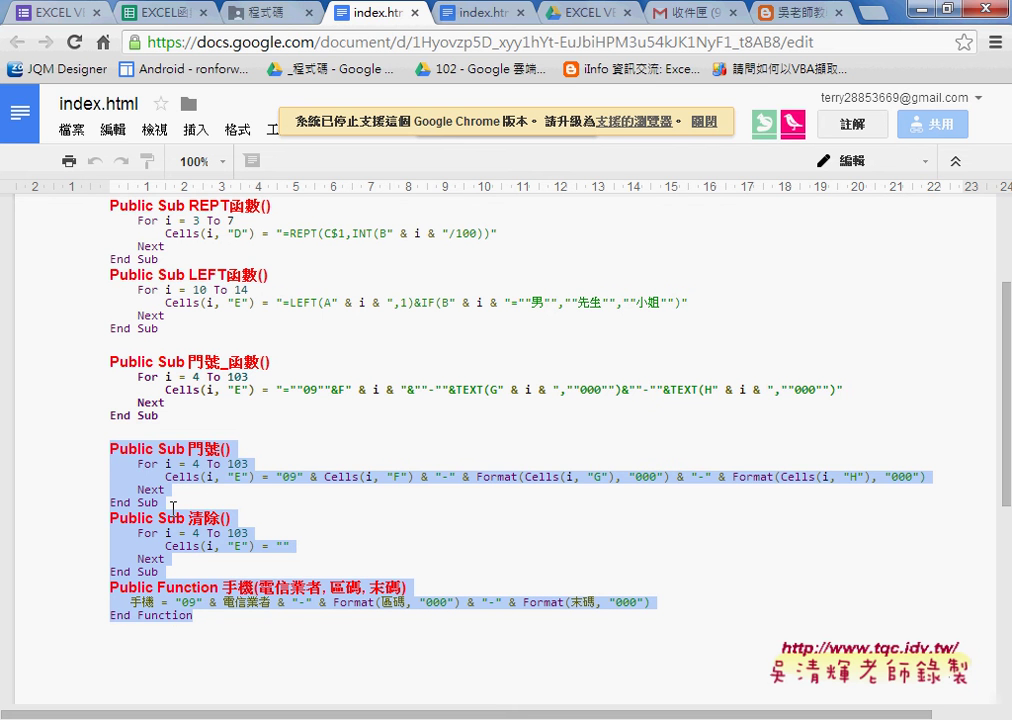
- Bring the VBA editor back over the browser and select all of Module1's 門號, 清除 and 手機 code
key(alt+Tab)
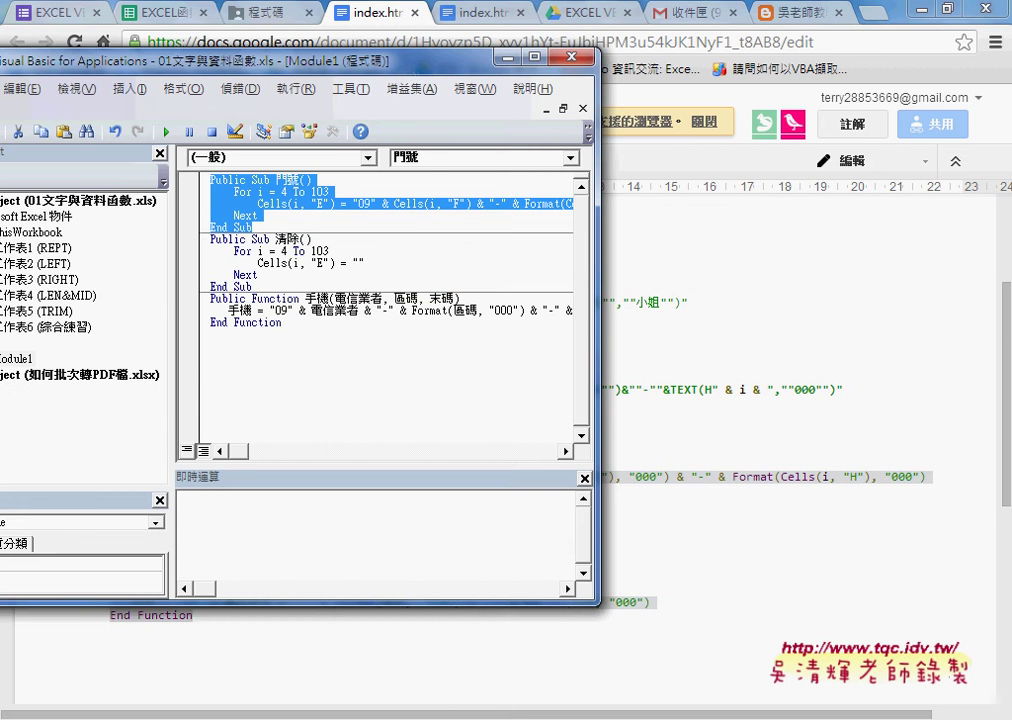
drag(321, 55, 616, 58)
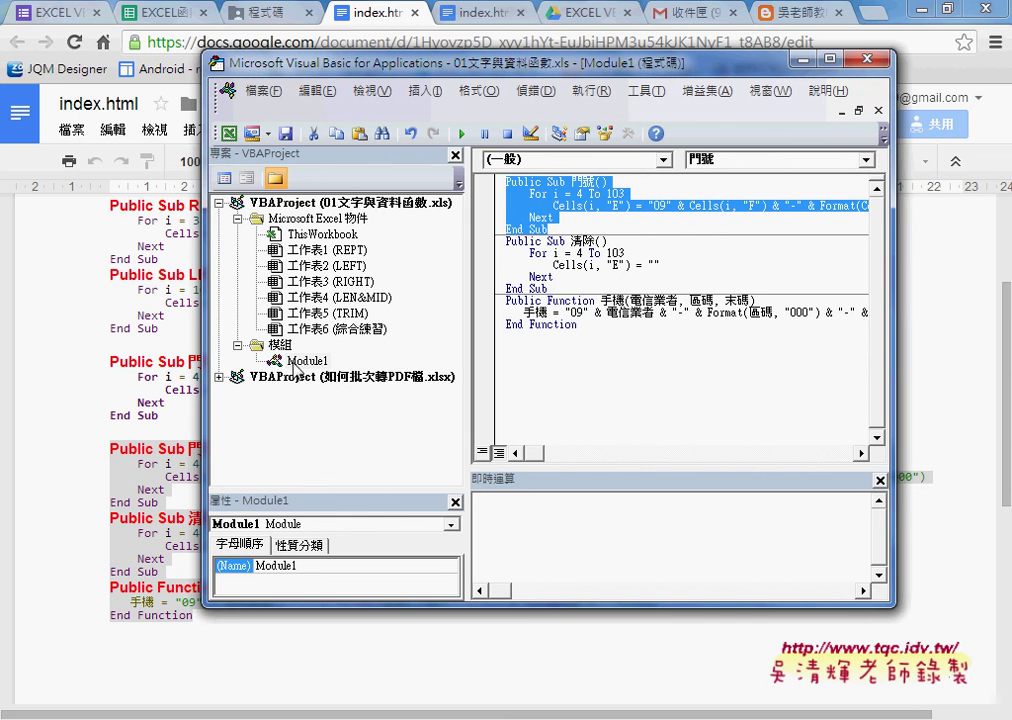
right_click(316, 268)
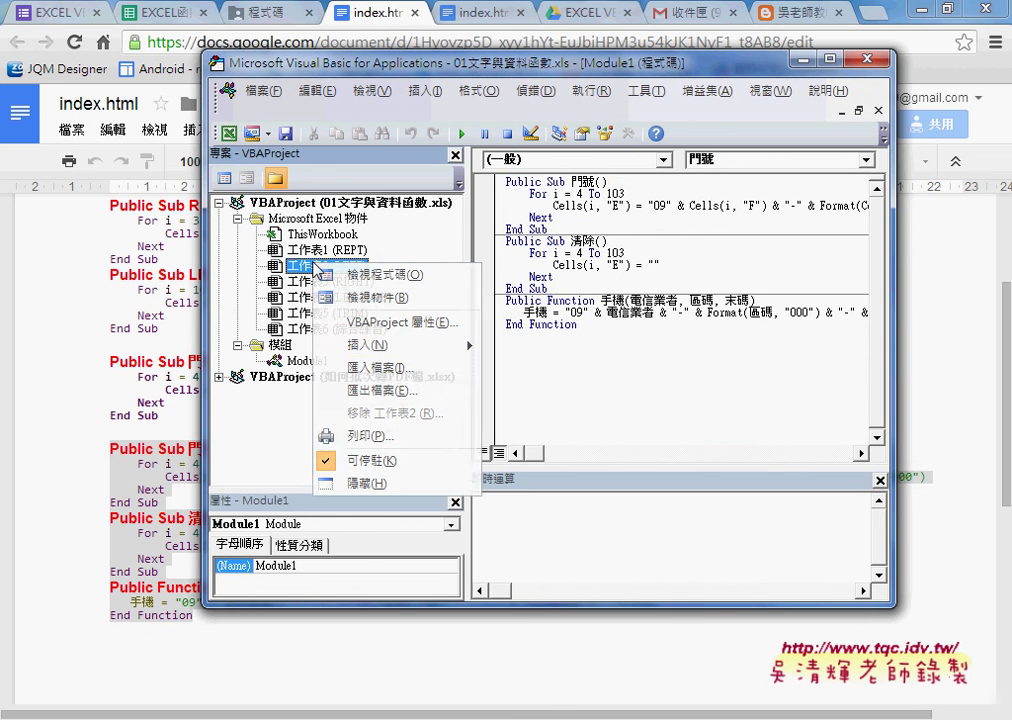
mouse_move(443, 345)
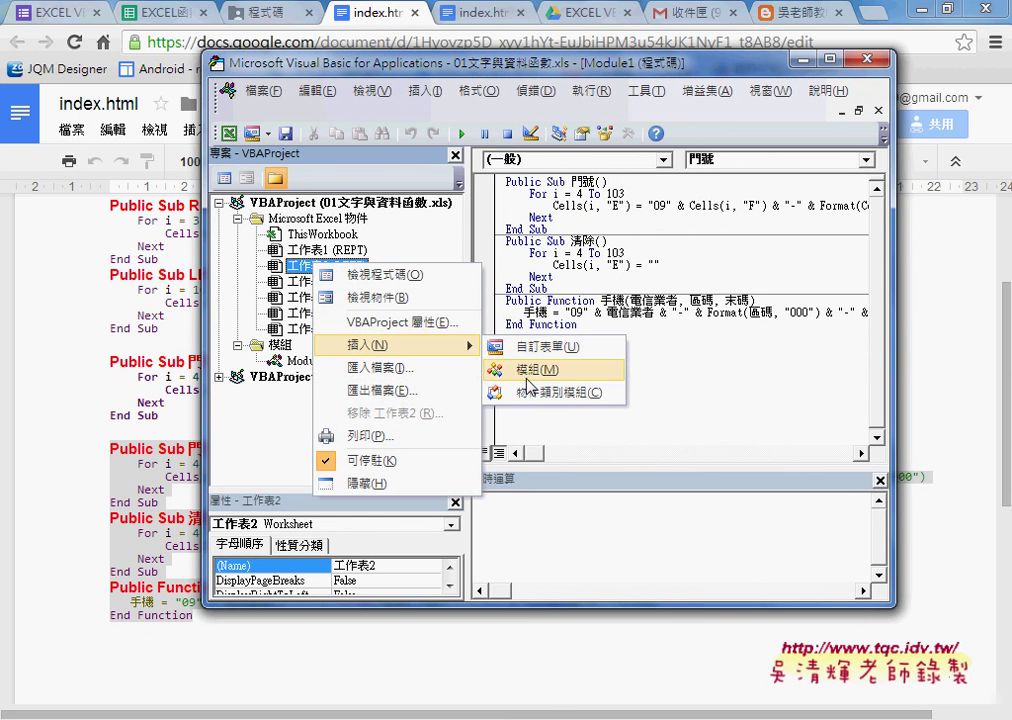
click(678, 334)
drag(678, 334, 497, 189)
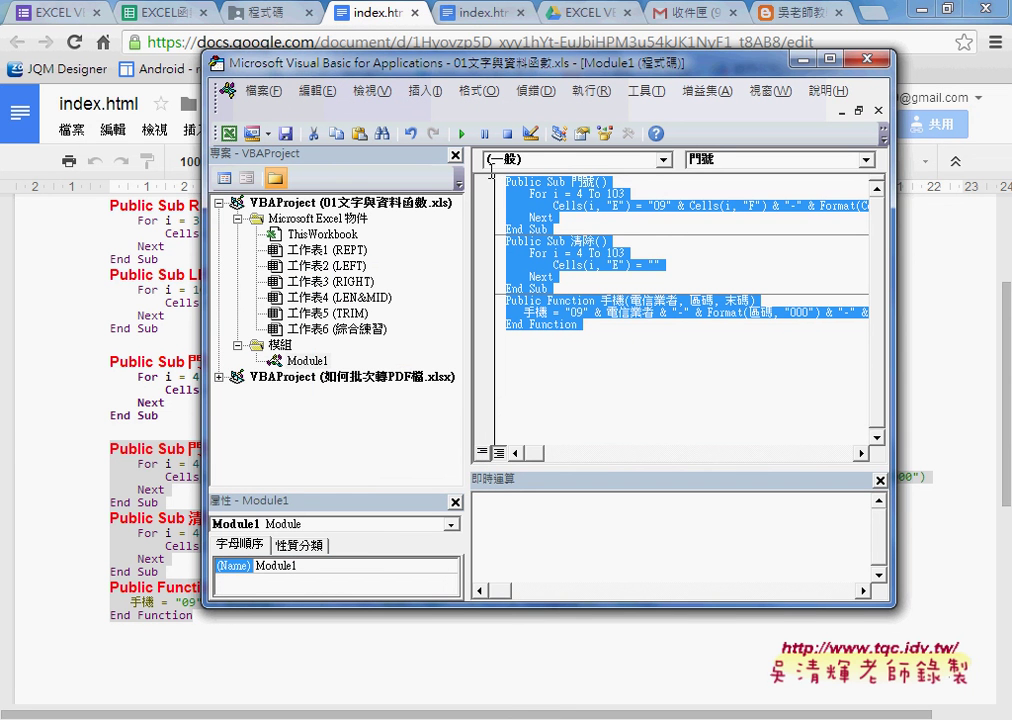